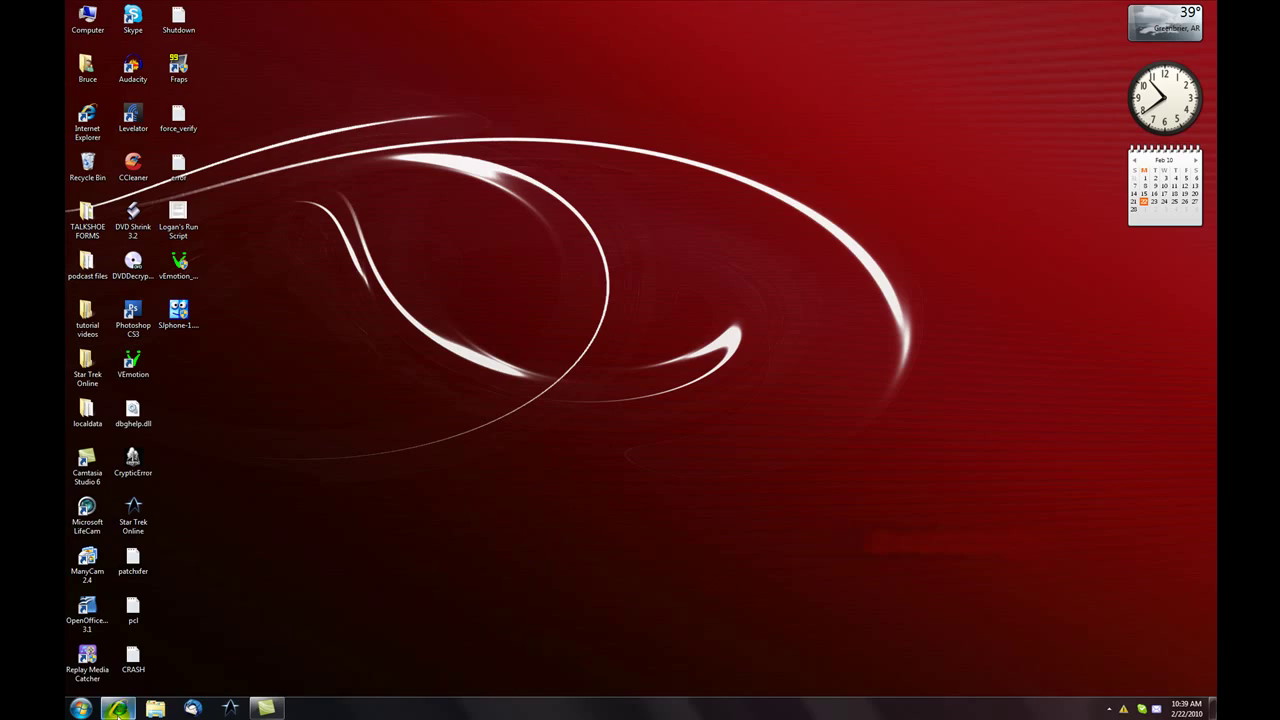
Download the newest SJphone for MS Windows installer (SJphone-1.65.2637.exe) from sjlabs.com and choose Save
left_click(116, 708)
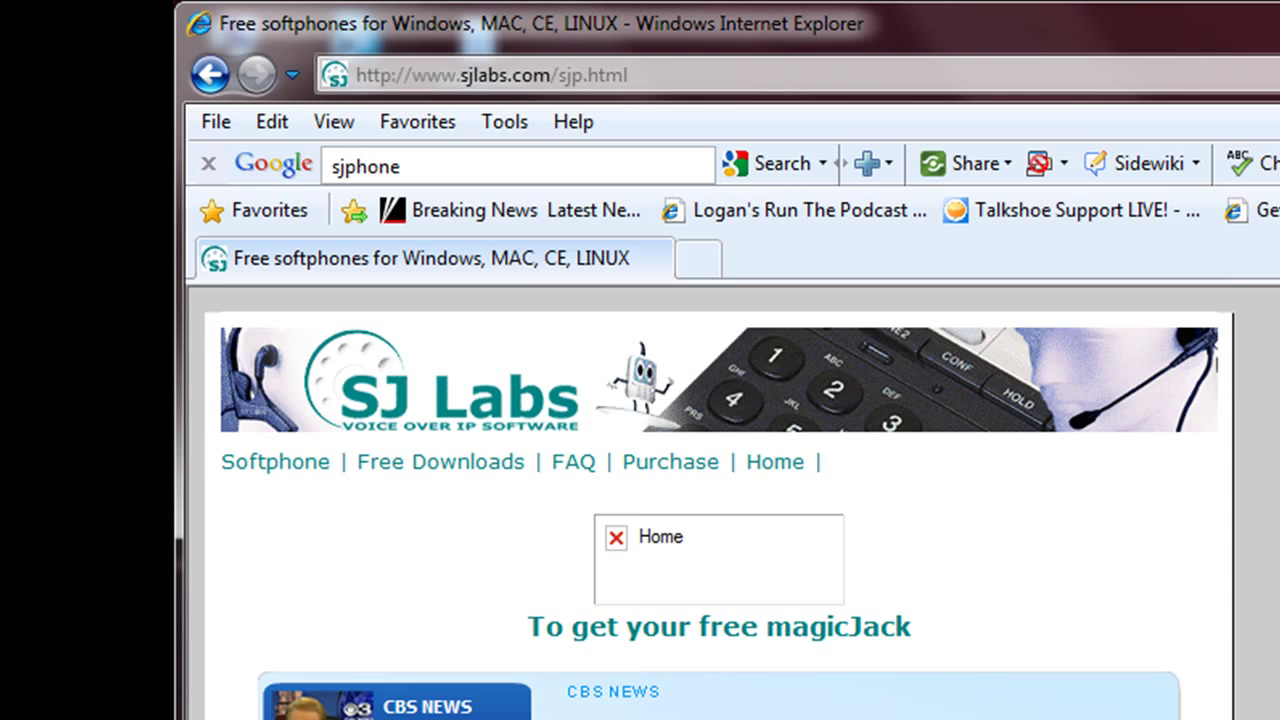
scroll(507, 708, "down", 10)
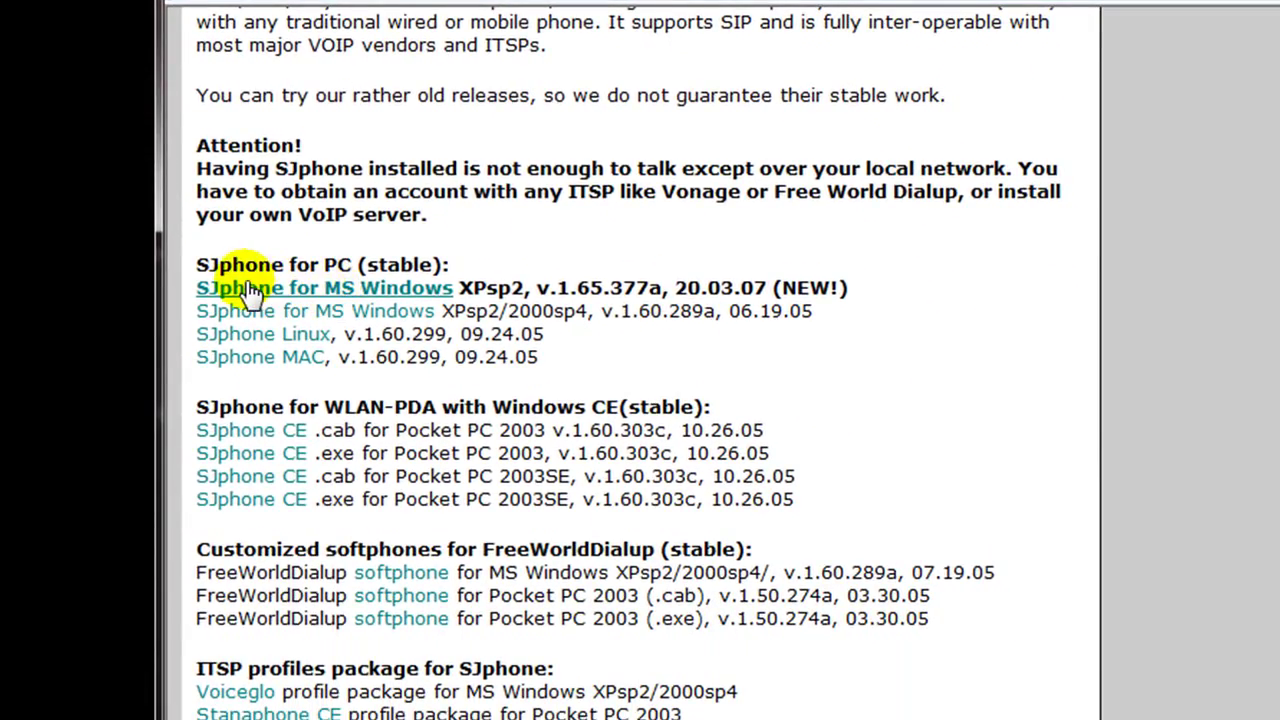
left_click(254, 288)
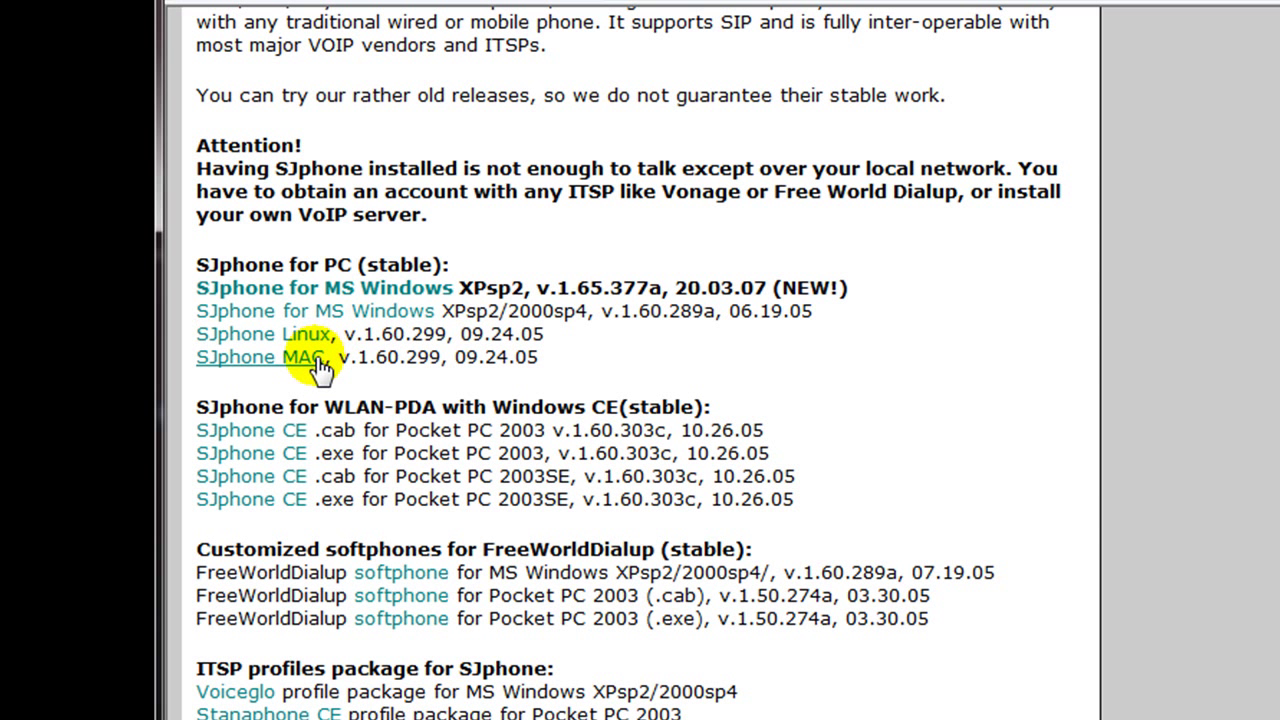
left_click(403, 290)
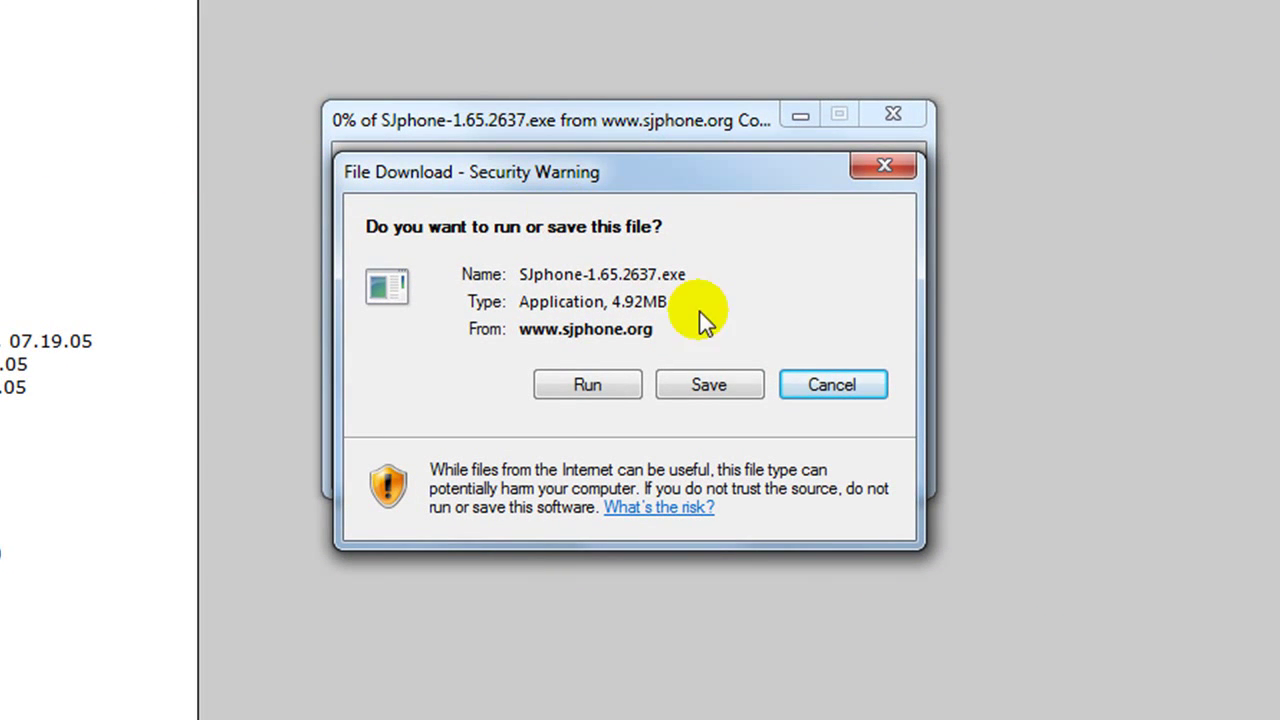
left_click(704, 385)
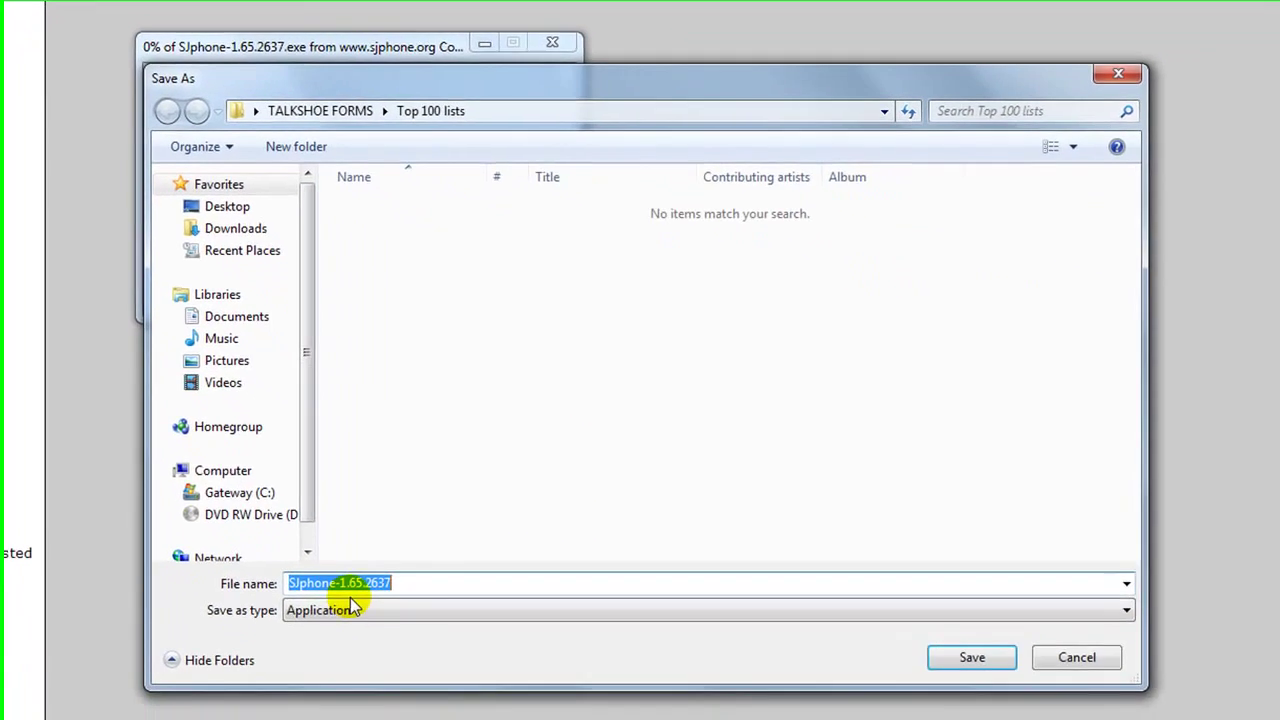
Pick the Desktop folder, dismiss the save window, and launch the SJphone-1.65.2637 installer from the desktop
left_click(230, 210)
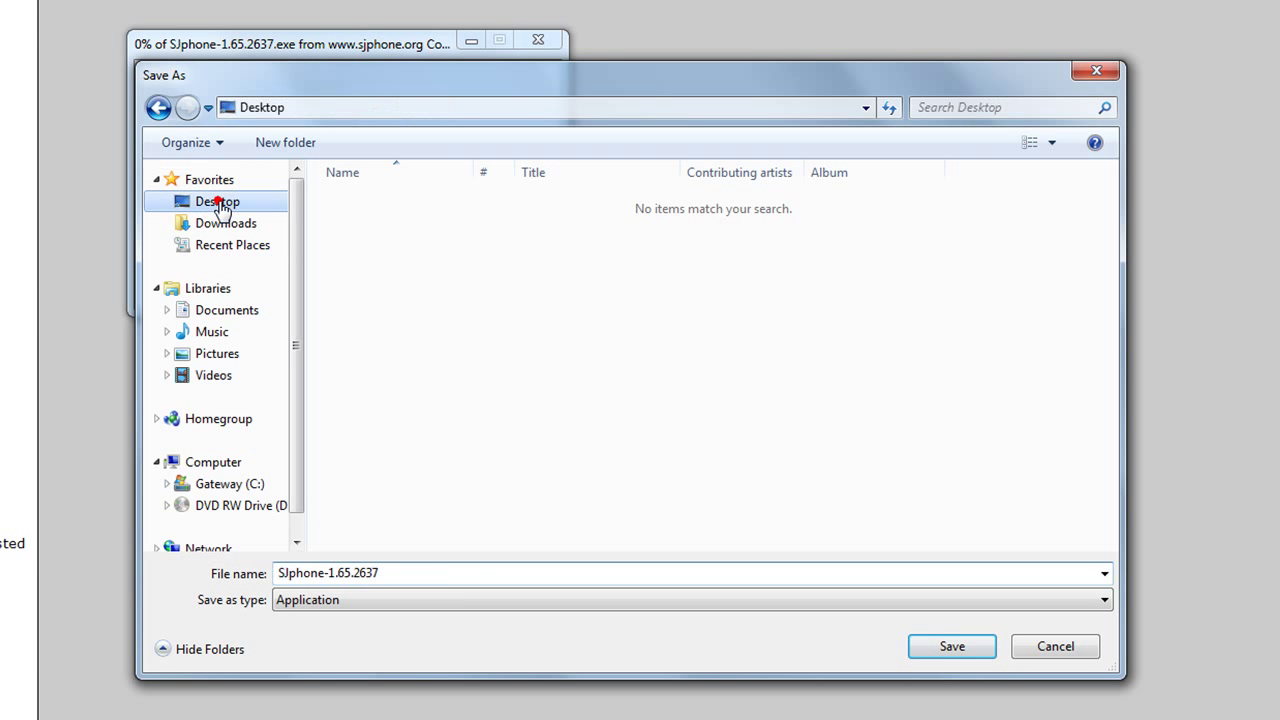
left_click(1055, 646)
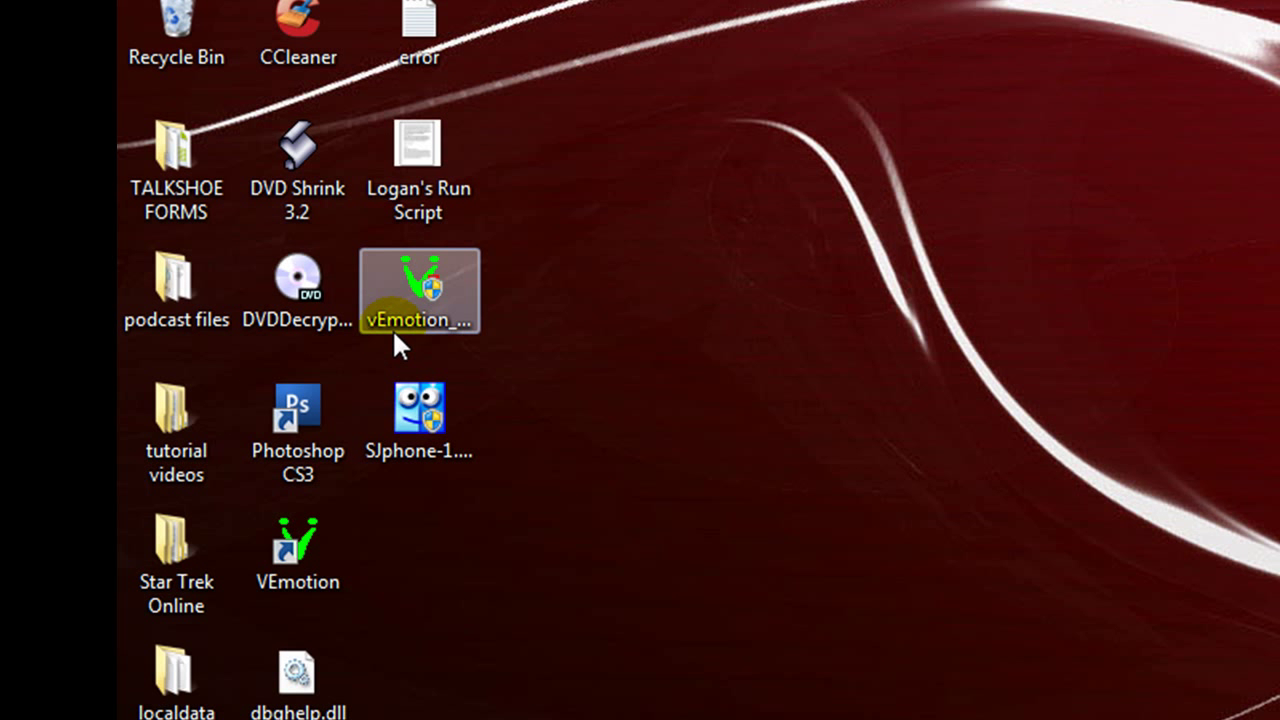
double_click(421, 401)
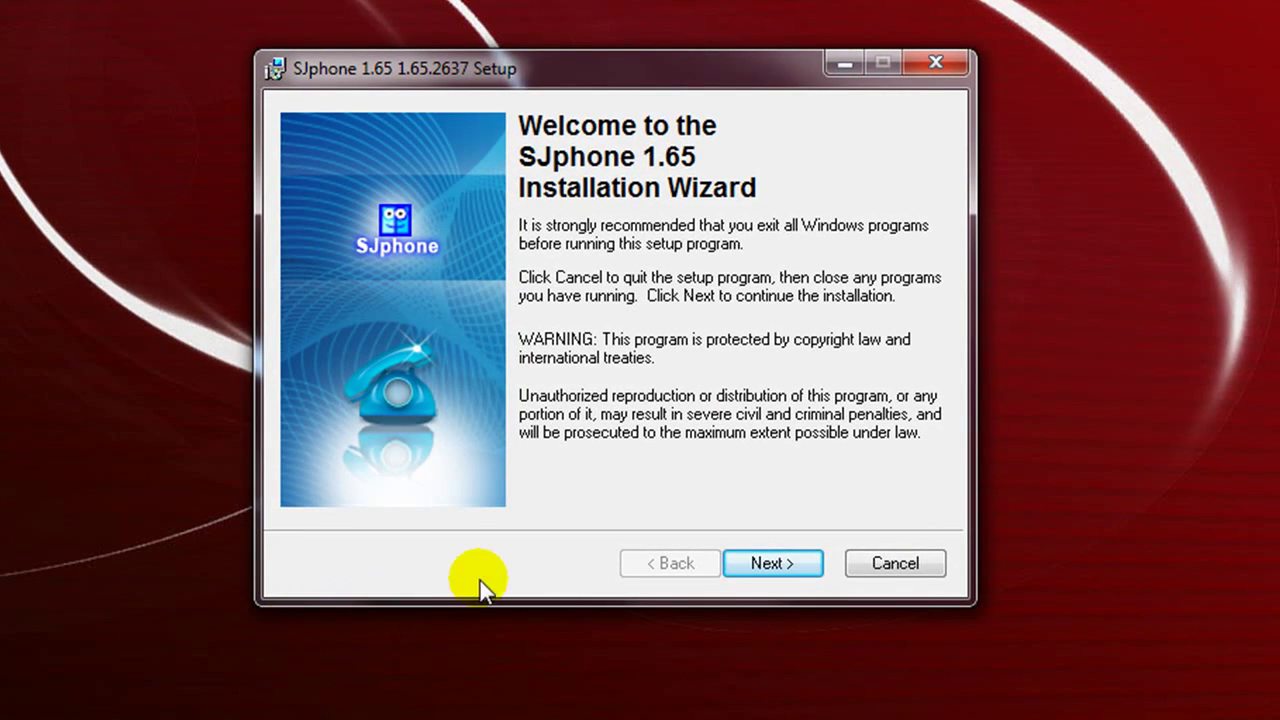
Accept the SJphone 1.65 license agreement and run the installation to completion
left_click(785, 564)
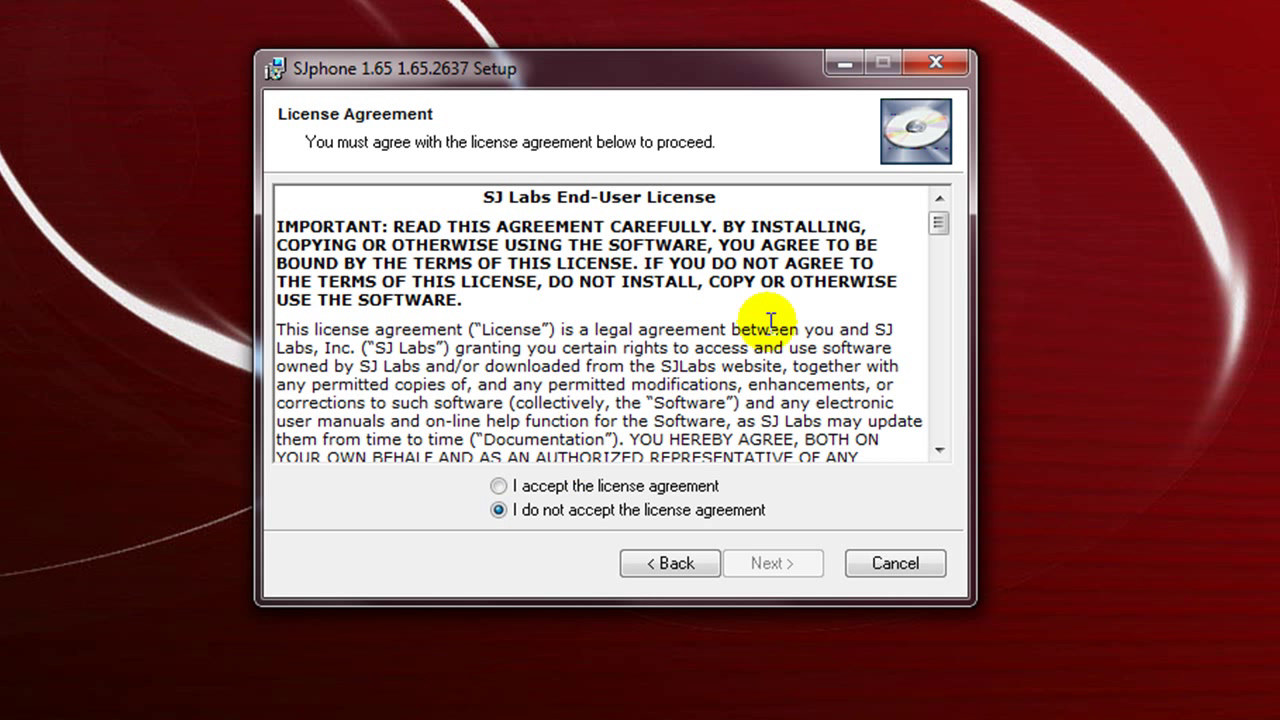
left_click_drag(940, 228, 940, 458)
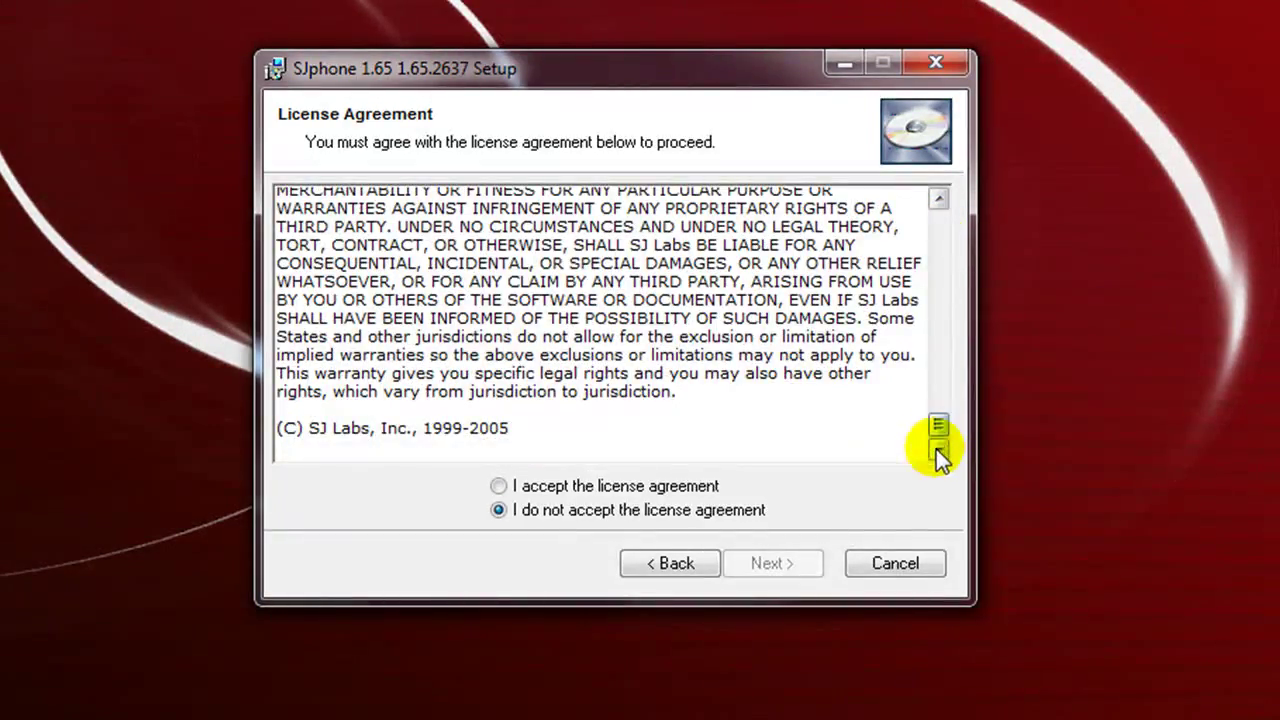
left_click(499, 486)
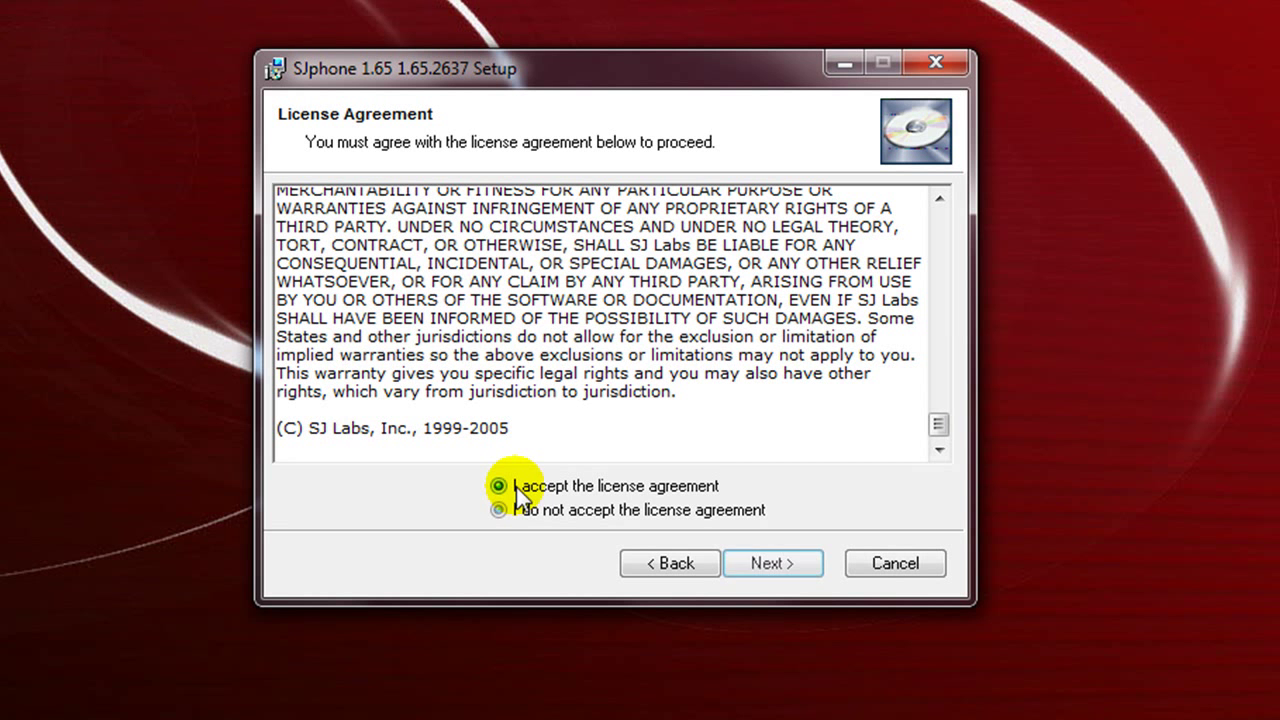
left_click(766, 563)
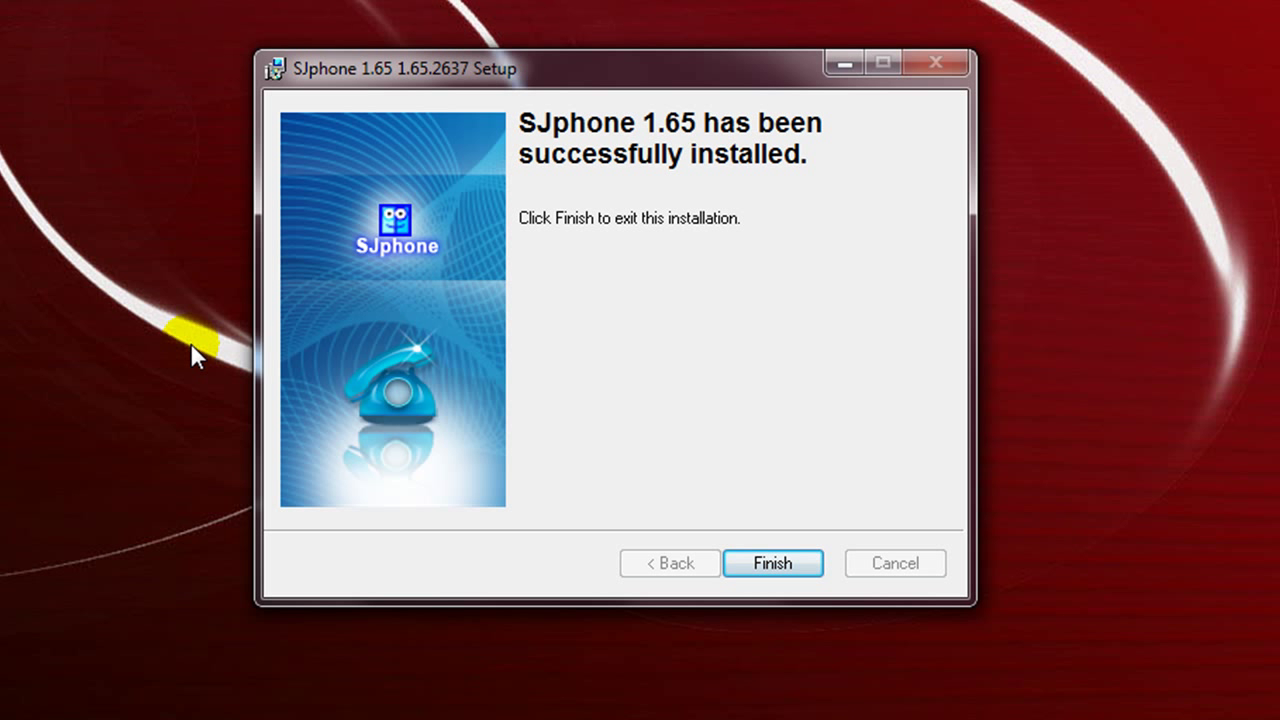
Finish the installer, start SJphone, and choose Options from its Menu
left_click(774, 563)
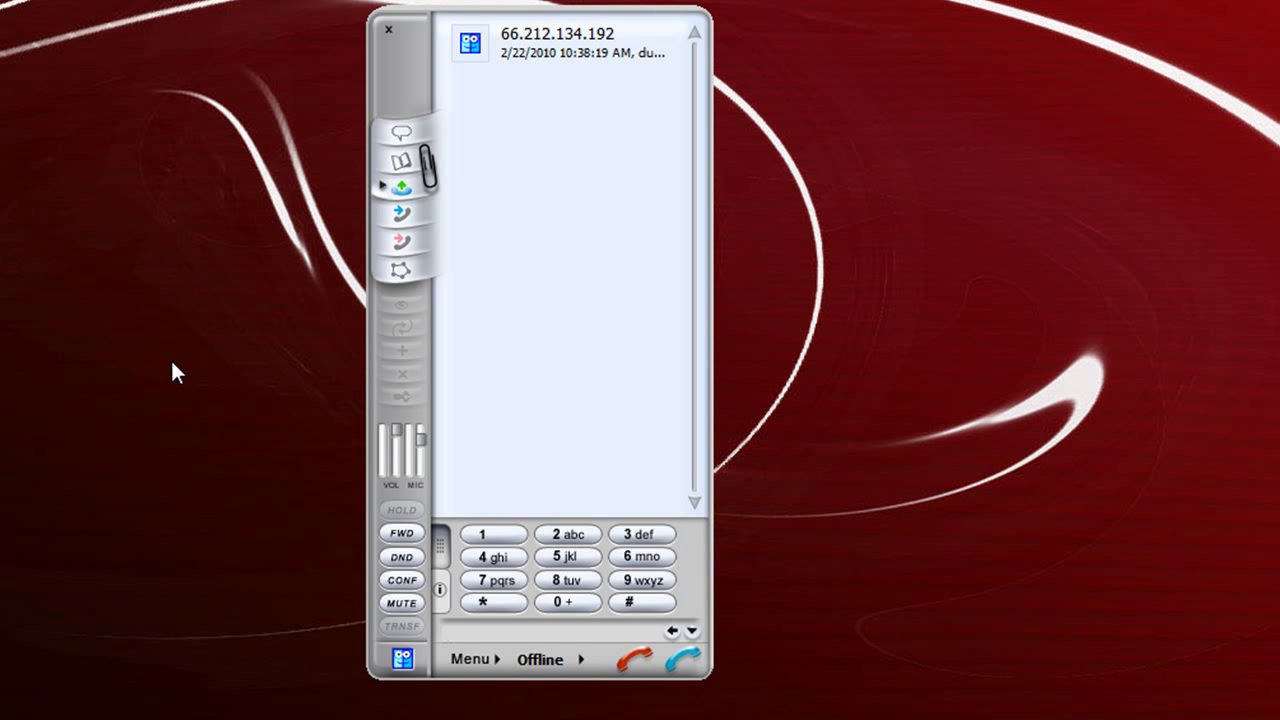
left_click(421, 542)
left_click(494, 659)
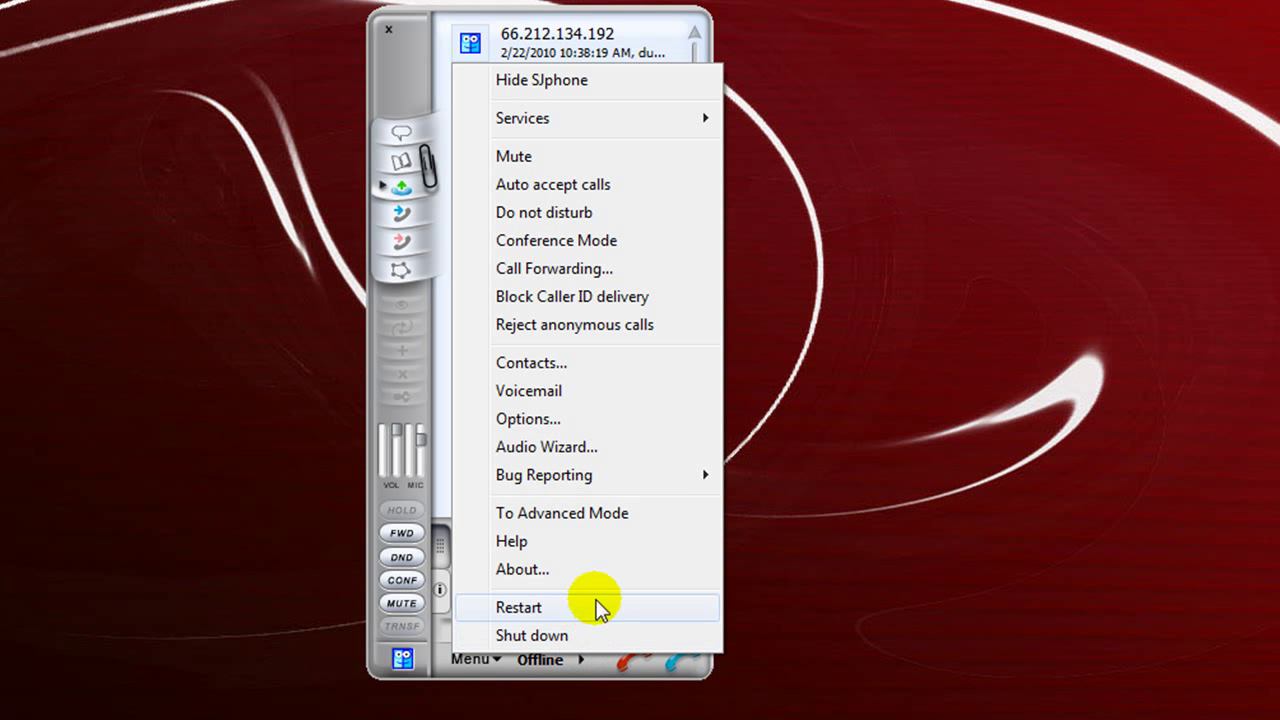
left_click(528, 419)
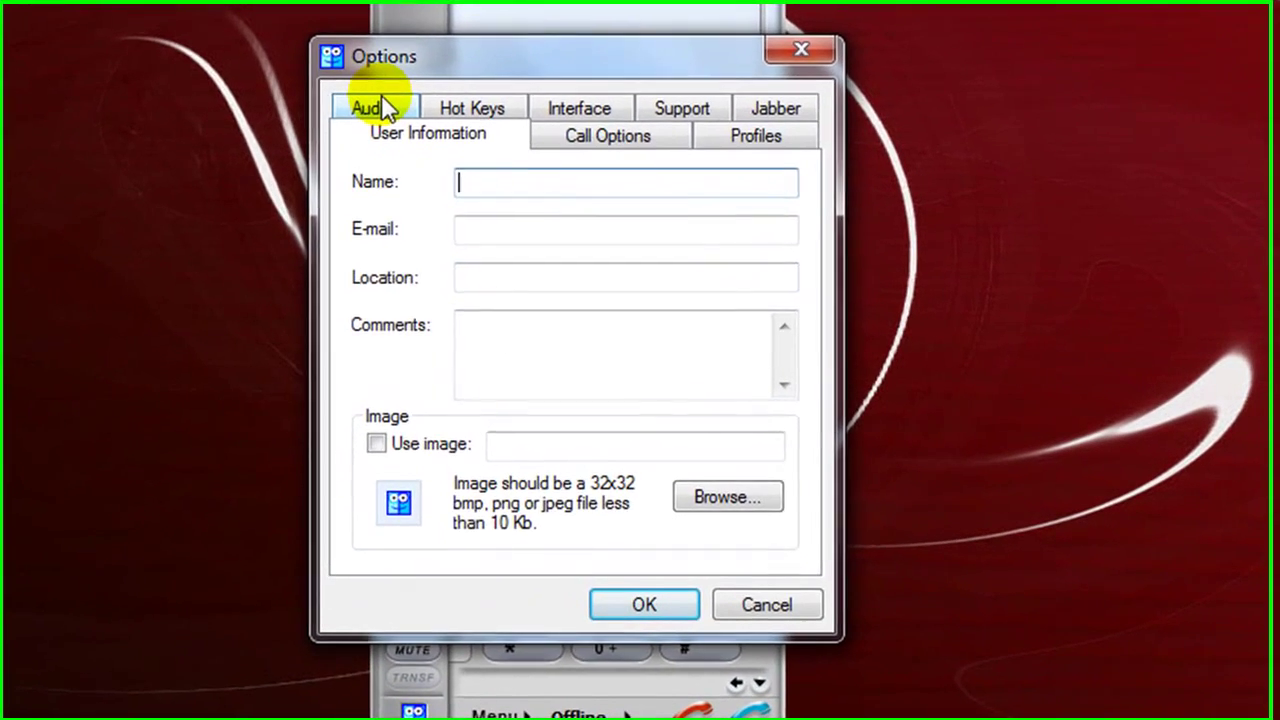
Keep Logitech G35 headset speakers as the Audio playback device, then start a New profile under Profiles
left_click(378, 102)
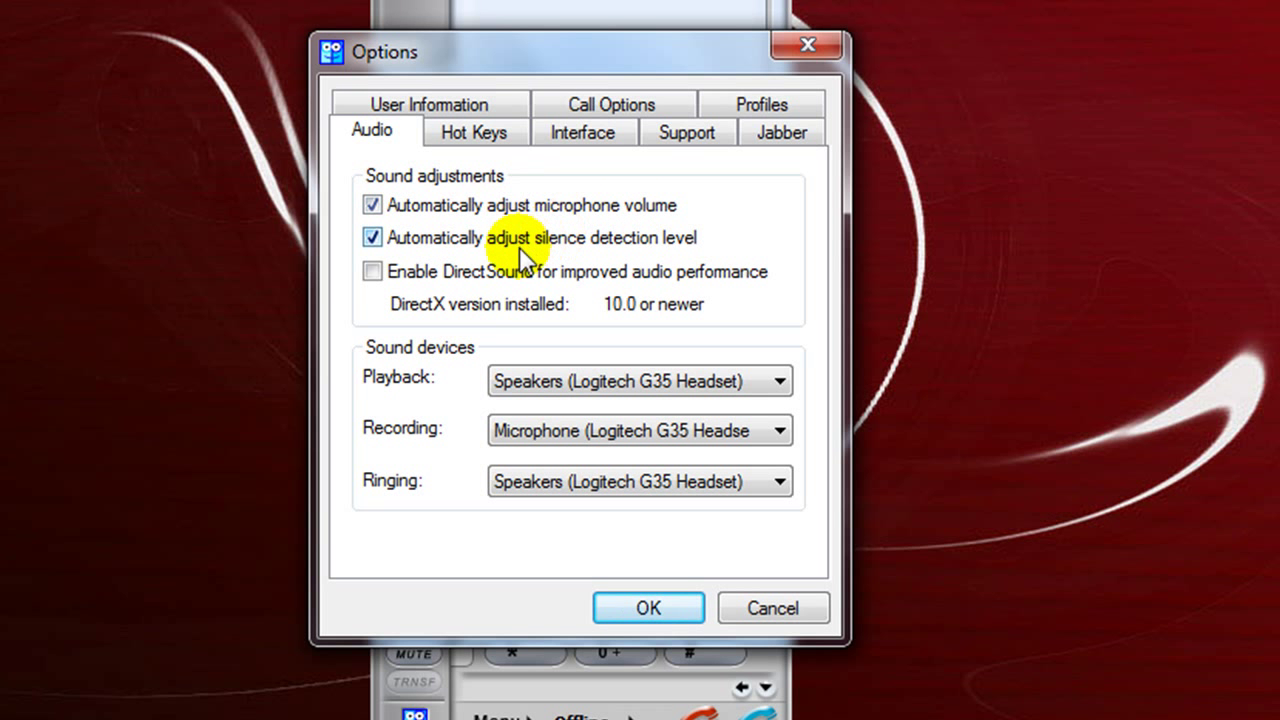
left_click(775, 381)
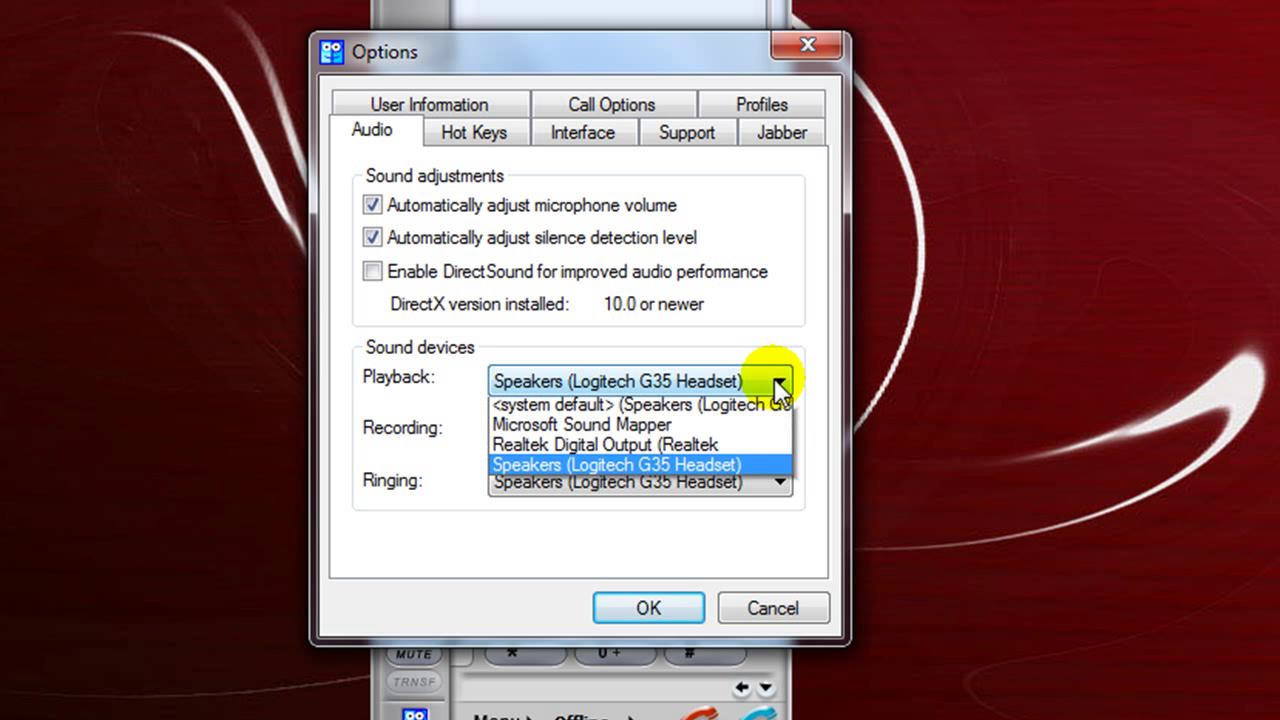
left_click(729, 464)
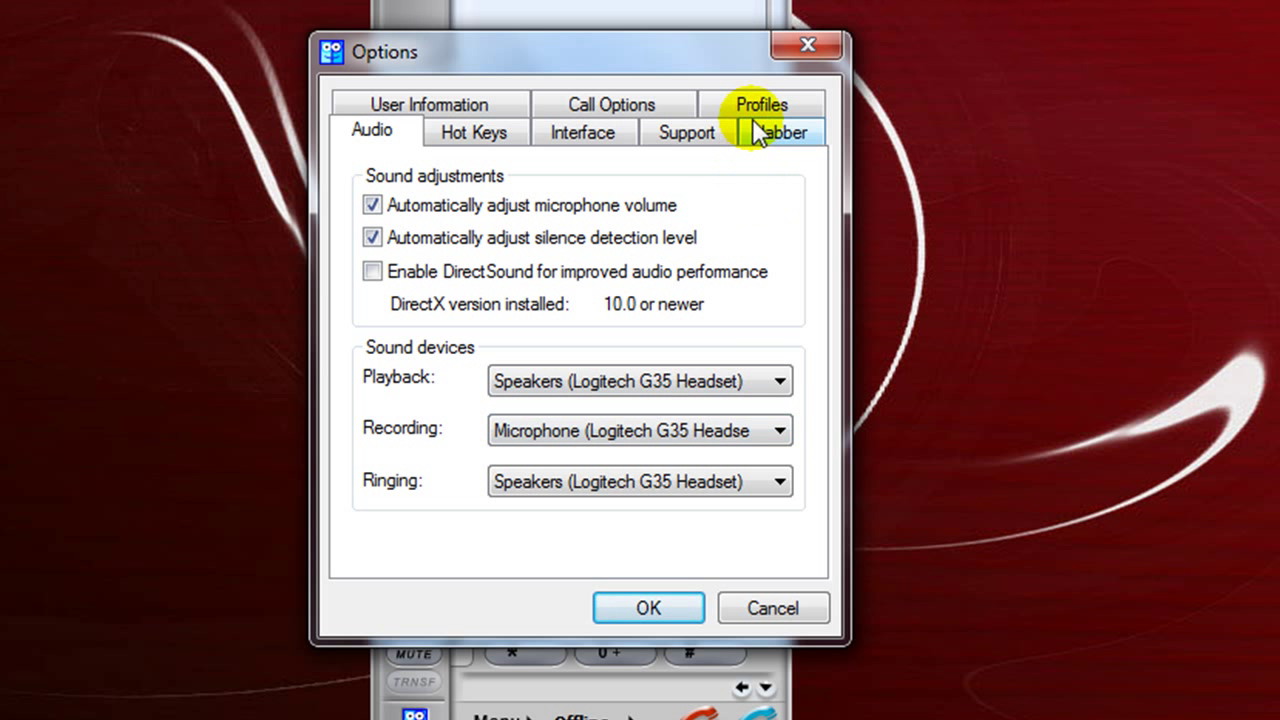
left_click(795, 107)
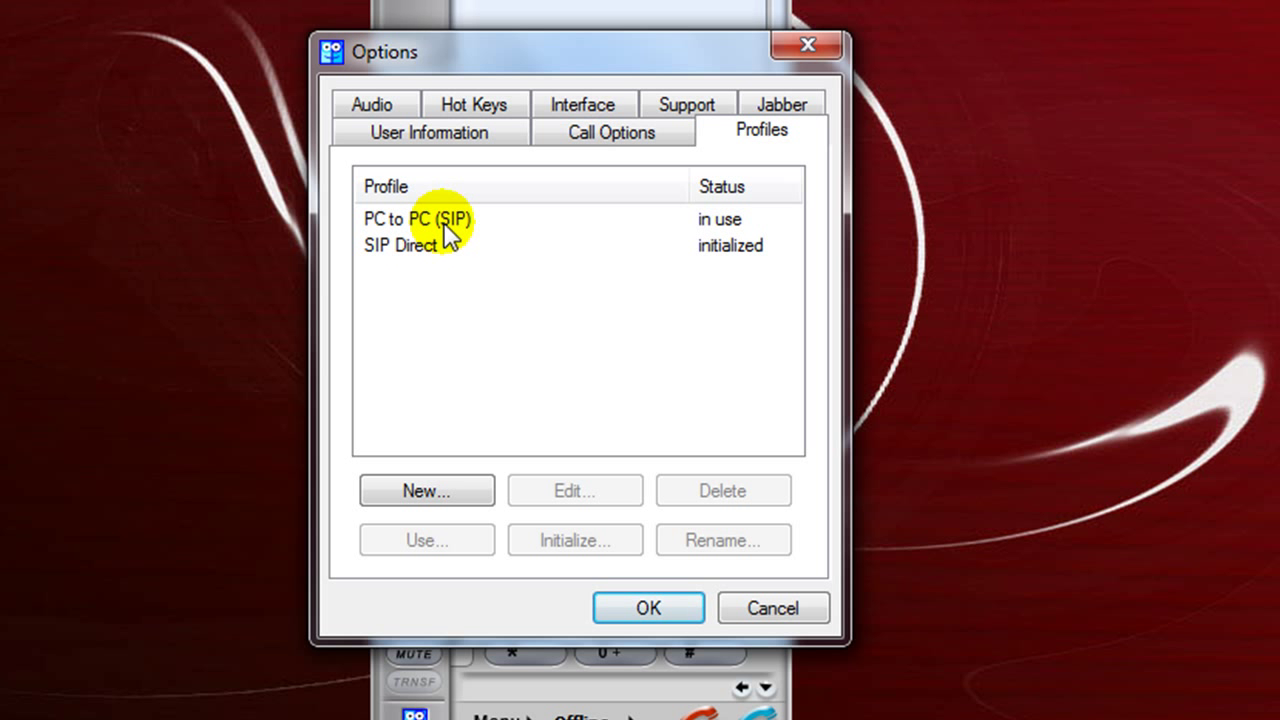
left_click(439, 488)
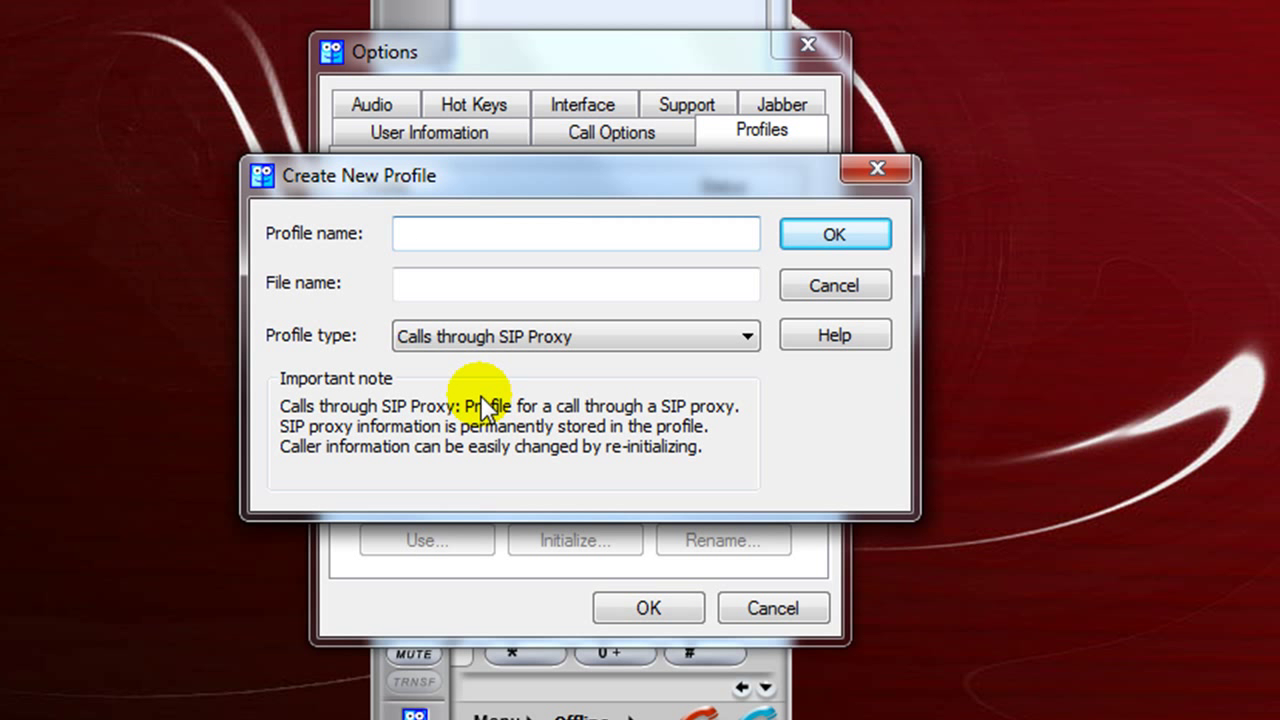
Enter 'Pc to PC (Sip)' as the name, cancel the new profile, and select PC to PC (SIP)
type("Pc to P")
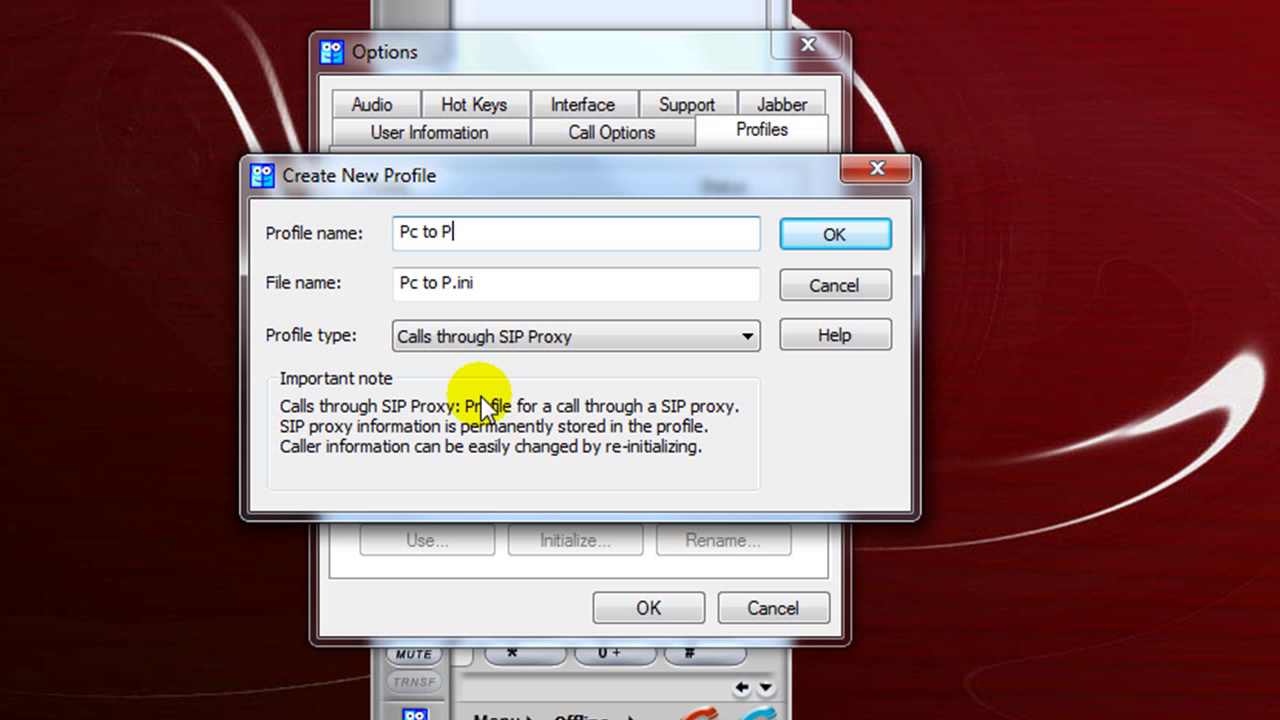
type("C (Sip)")
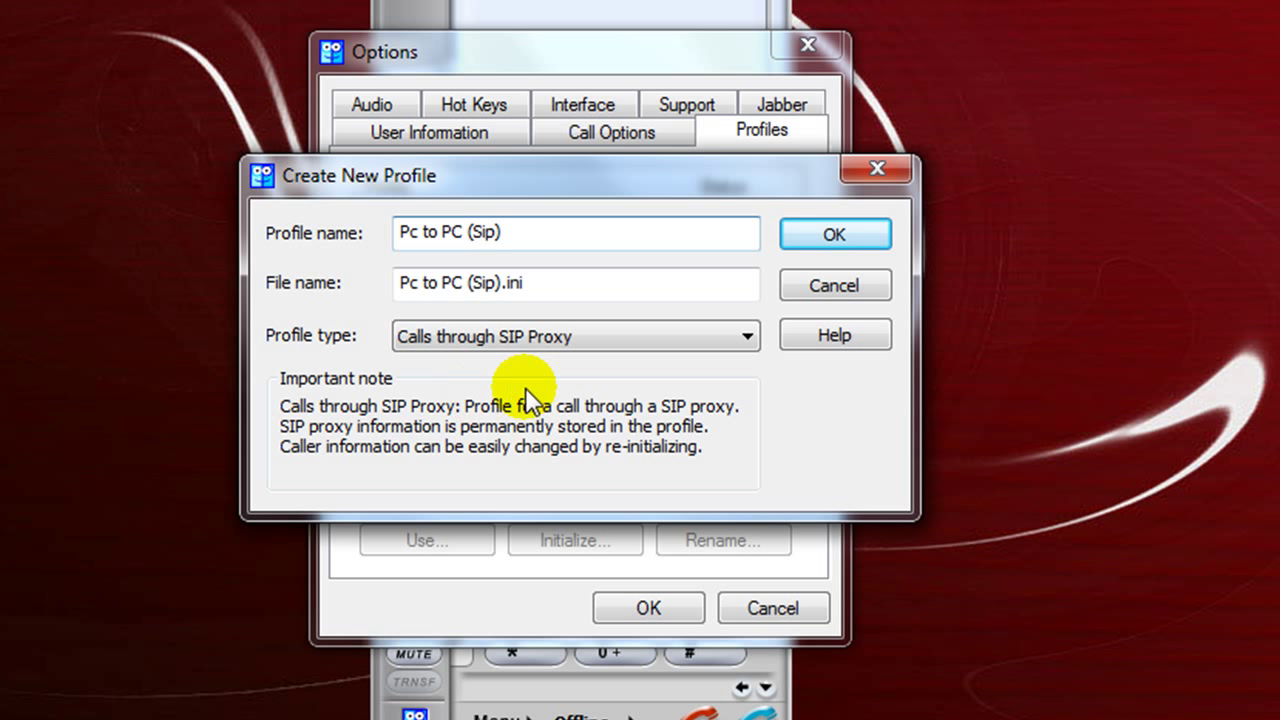
left_click(748, 338)
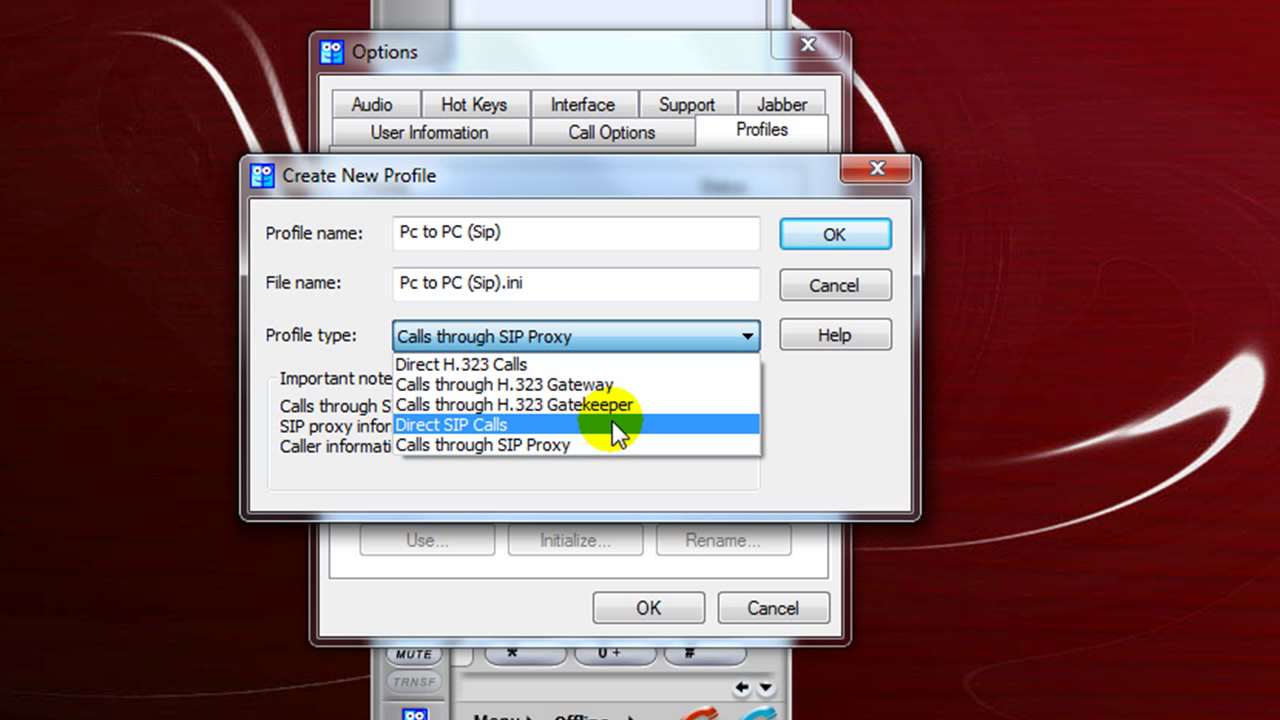
left_click(850, 287)
left_click(848, 287)
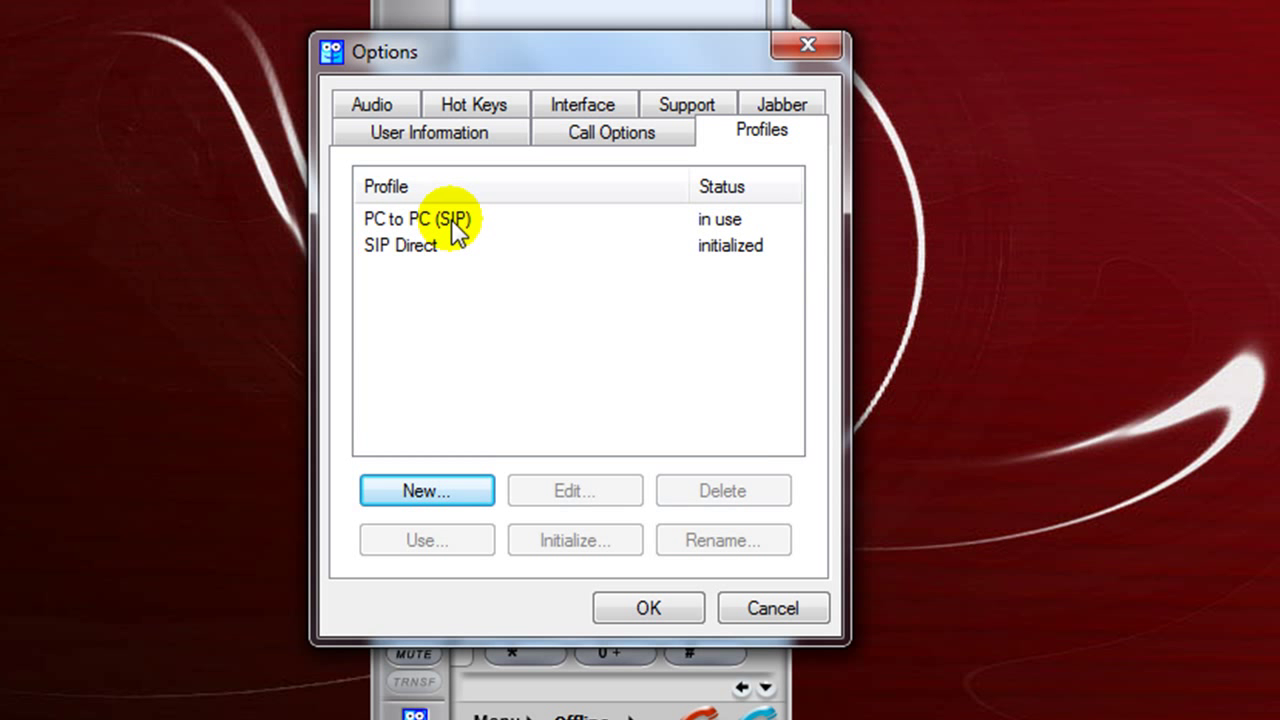
left_click(453, 217)
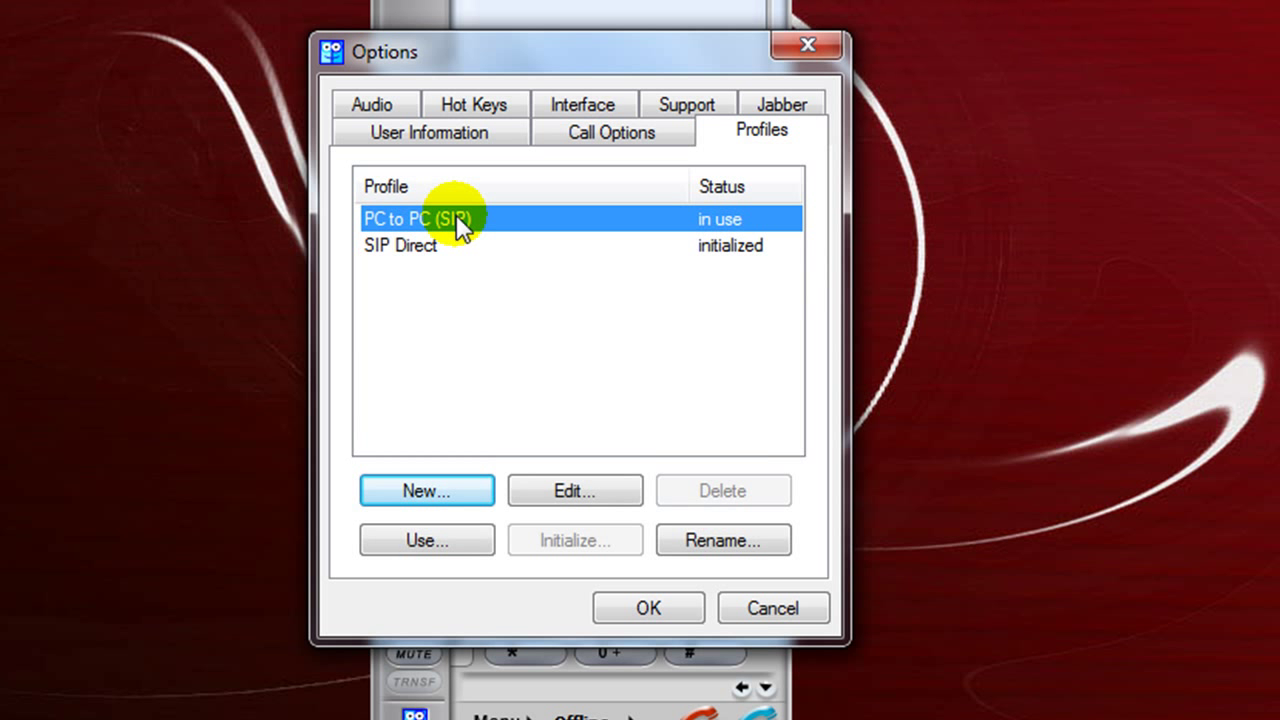
Edit the PC to PC (SIP) profile and toggle Advanced 'Use short headers' off and back on
left_click(566, 491)
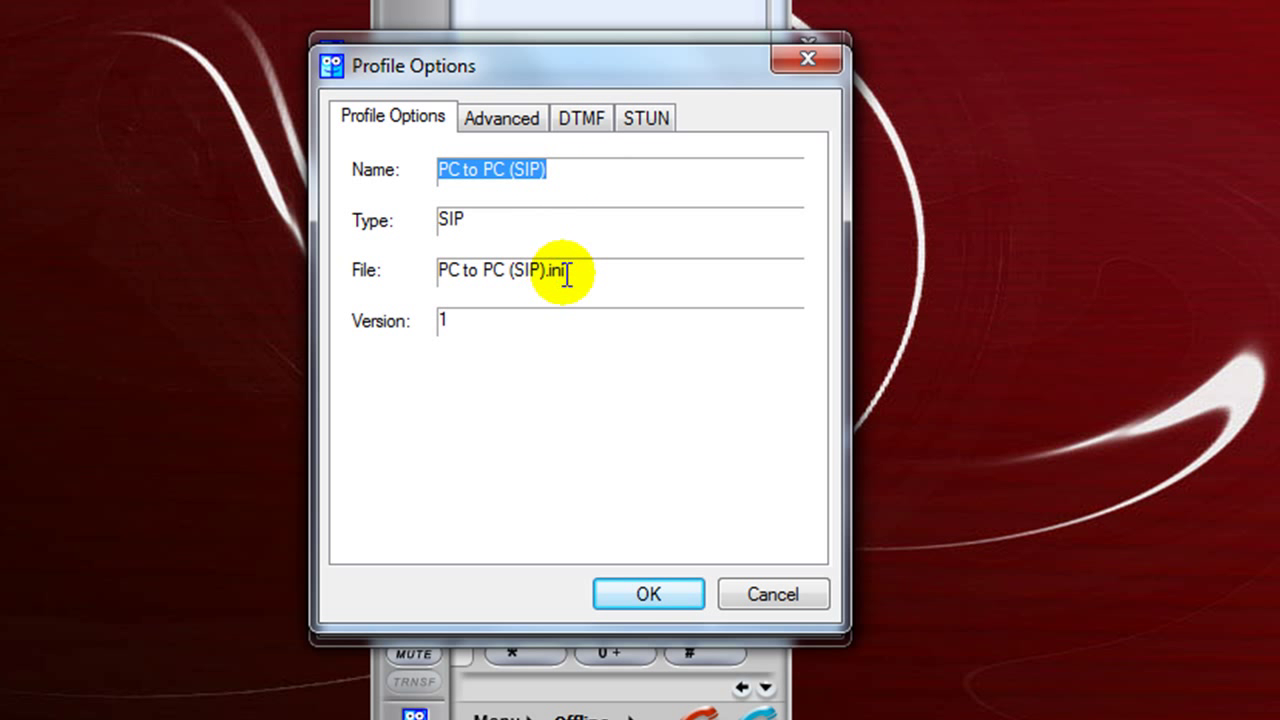
left_click(523, 121)
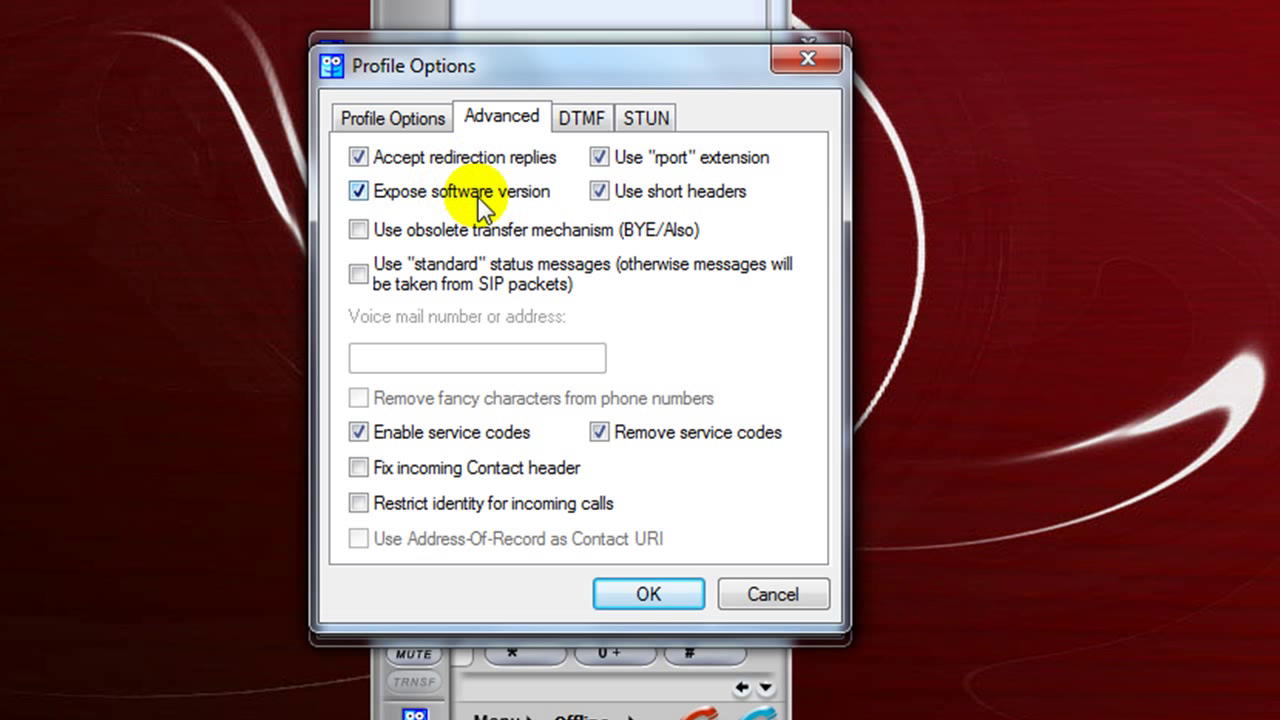
left_click(600, 192)
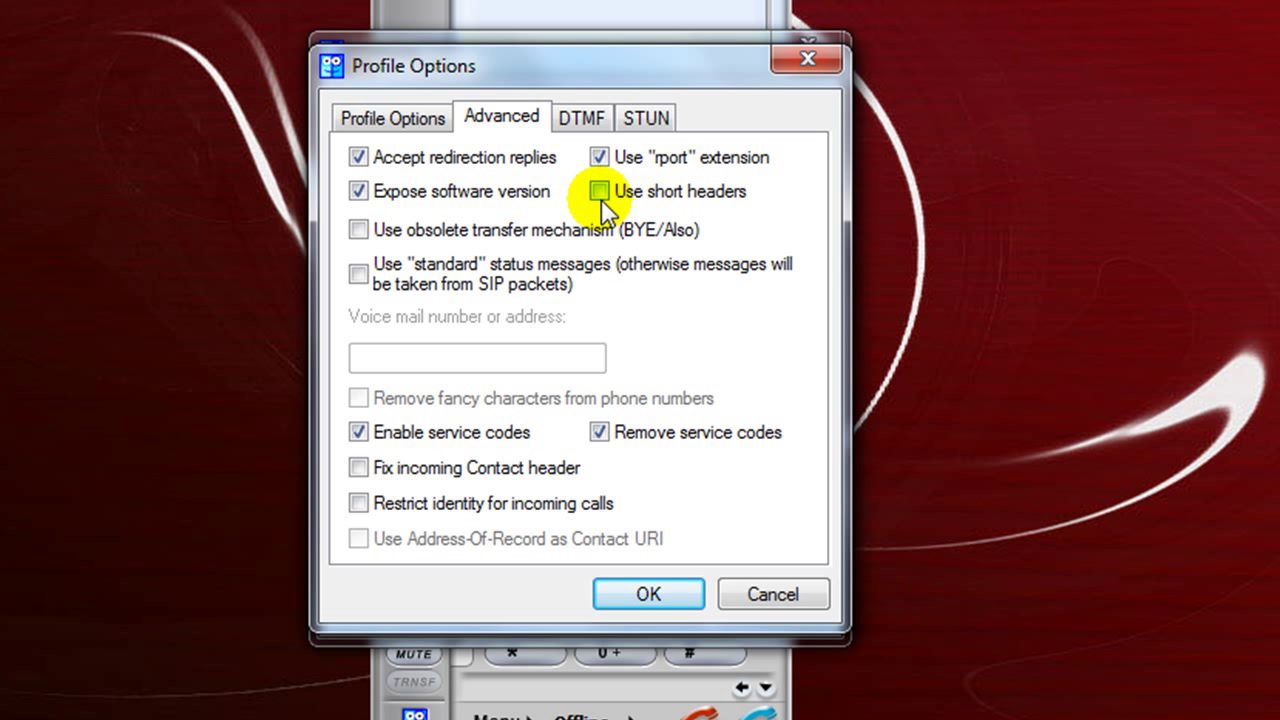
left_click(601, 196)
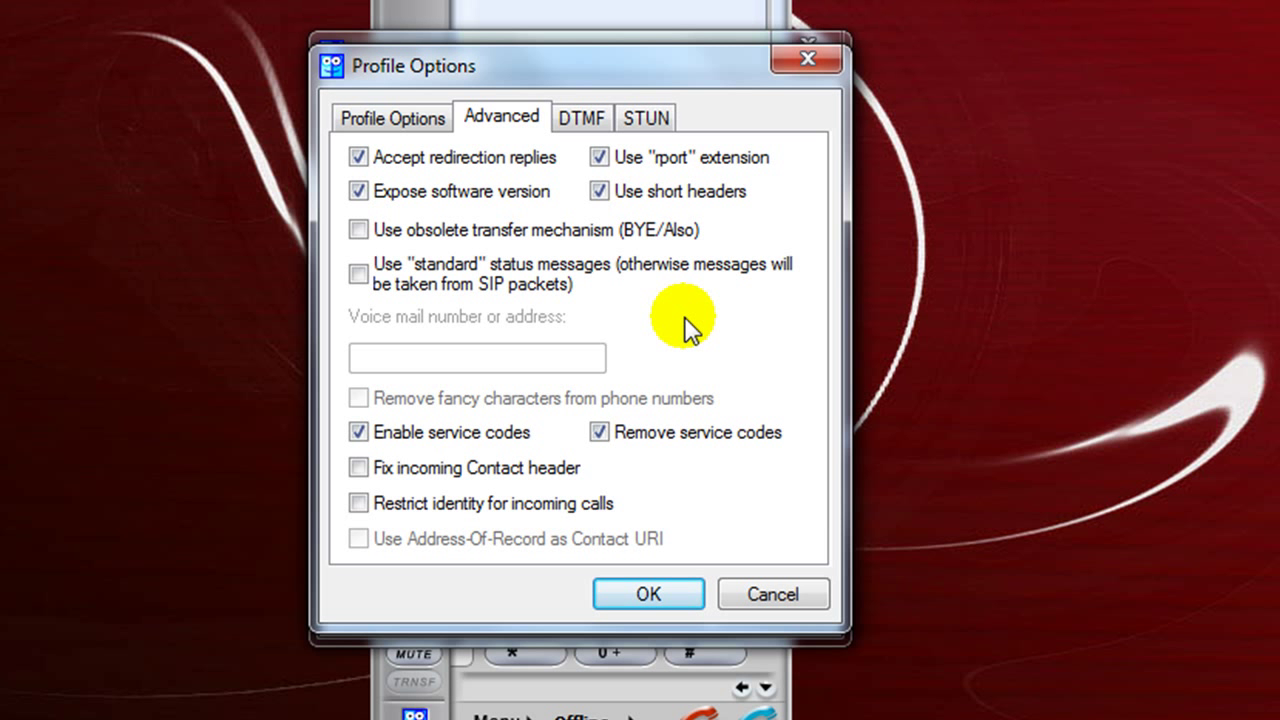
Toggle STUN 'Use discovered addresses in SIP' off and back on, then confirm both dialogs with OK
left_click(646, 118)
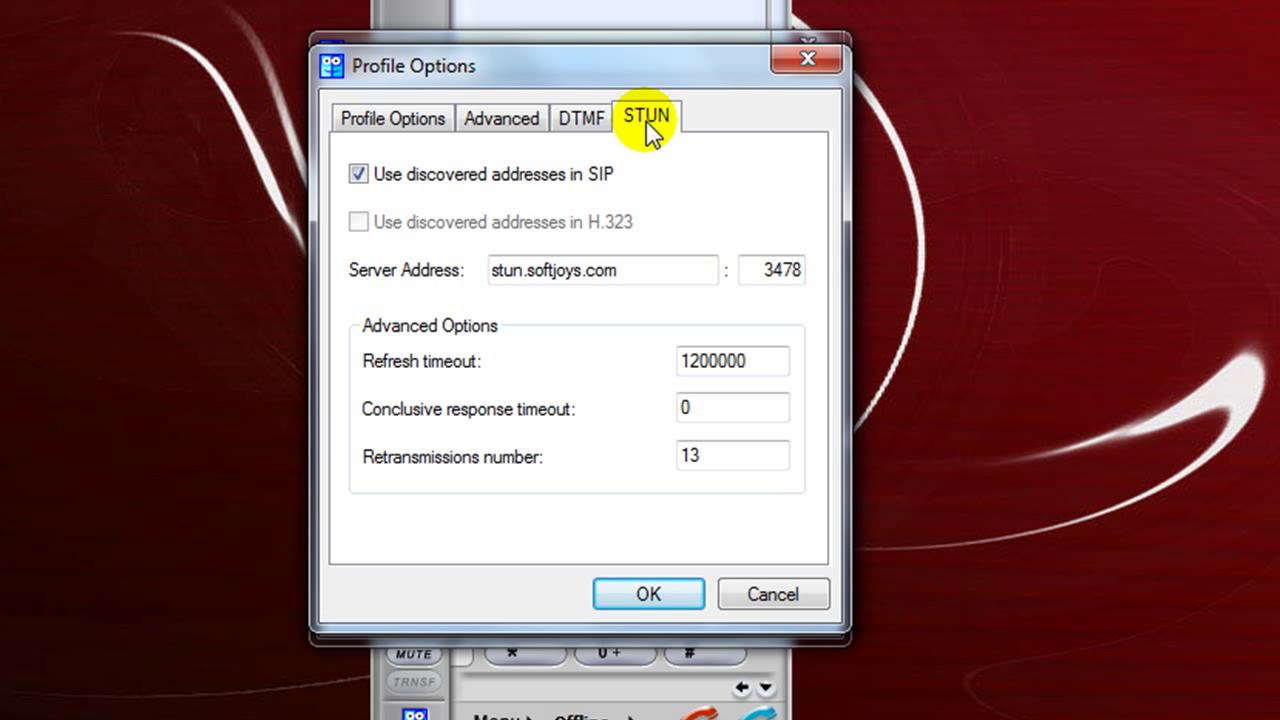
left_click(360, 178)
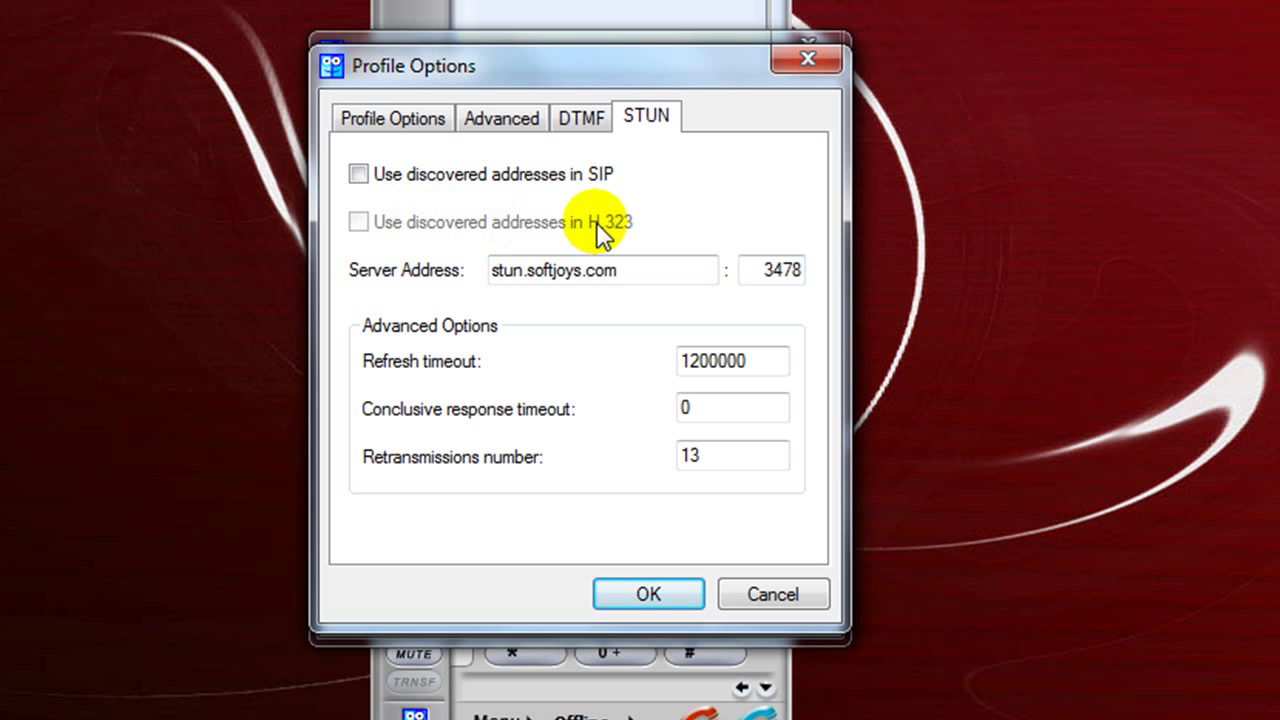
left_click(360, 175)
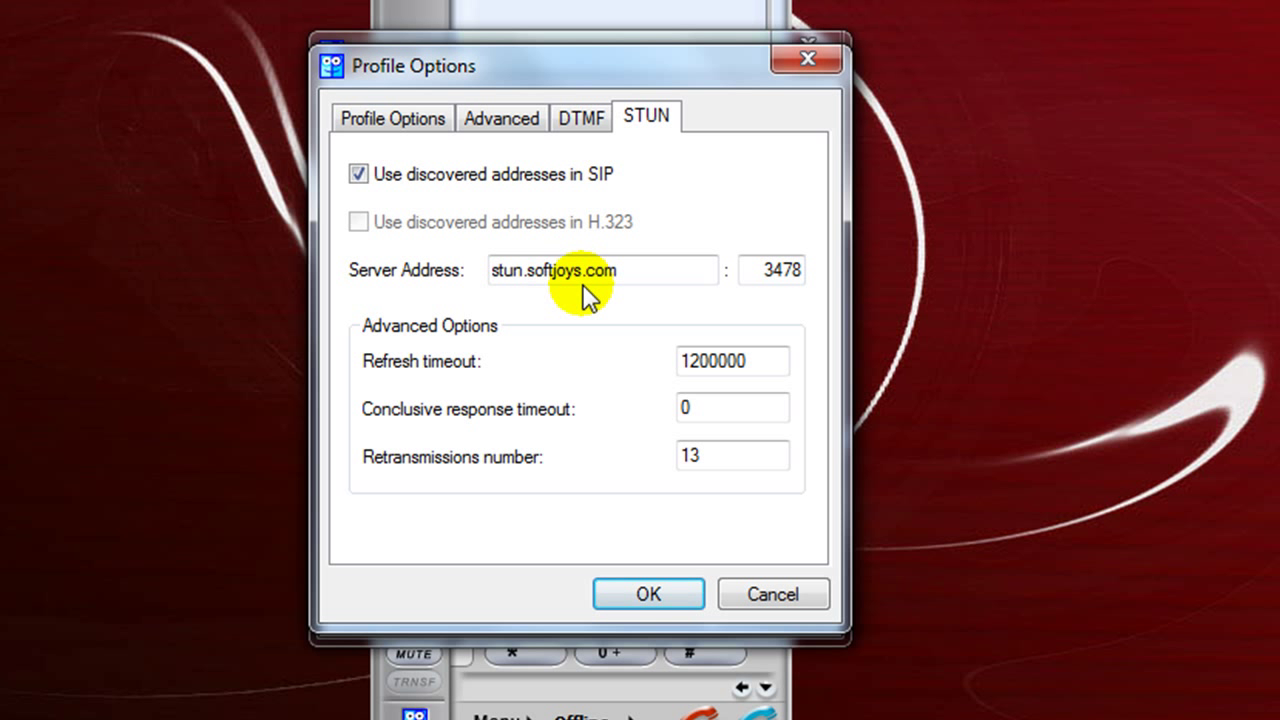
left_click(651, 595)
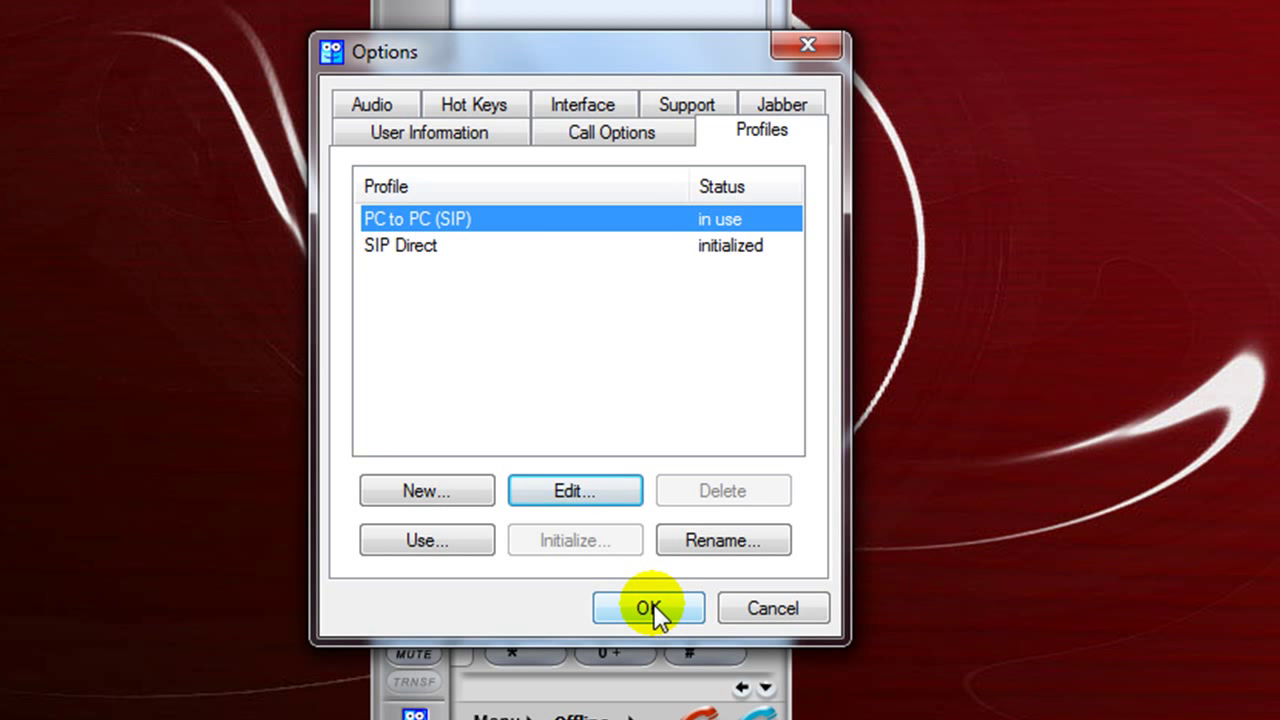
left_click(650, 608)
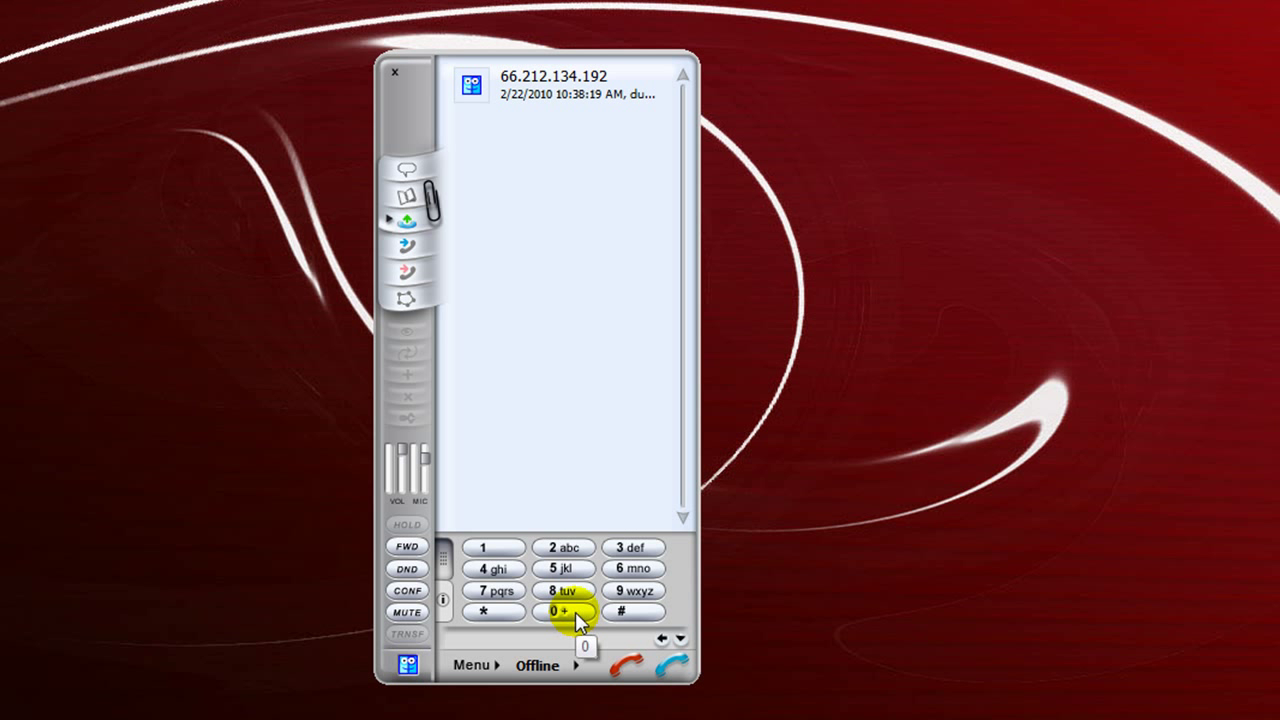
Show the Contacts list, then switch to the empty Received calls list
left_click(410, 207)
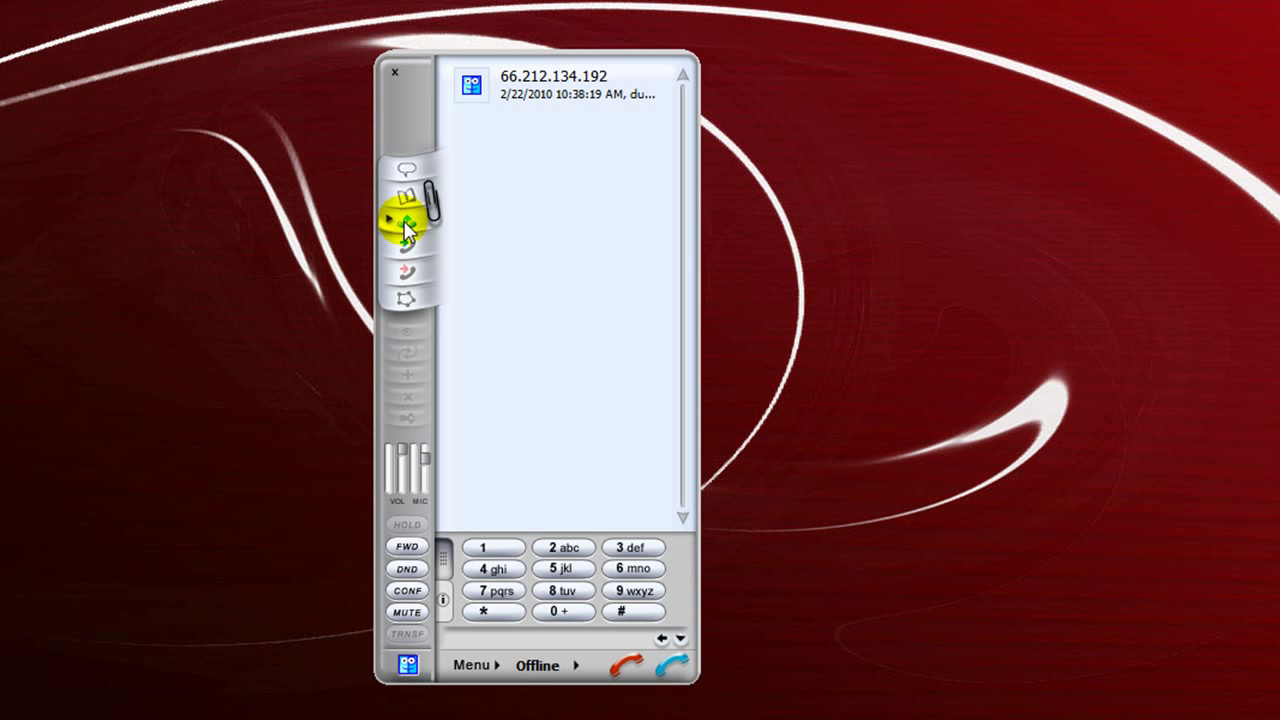
left_click(409, 252)
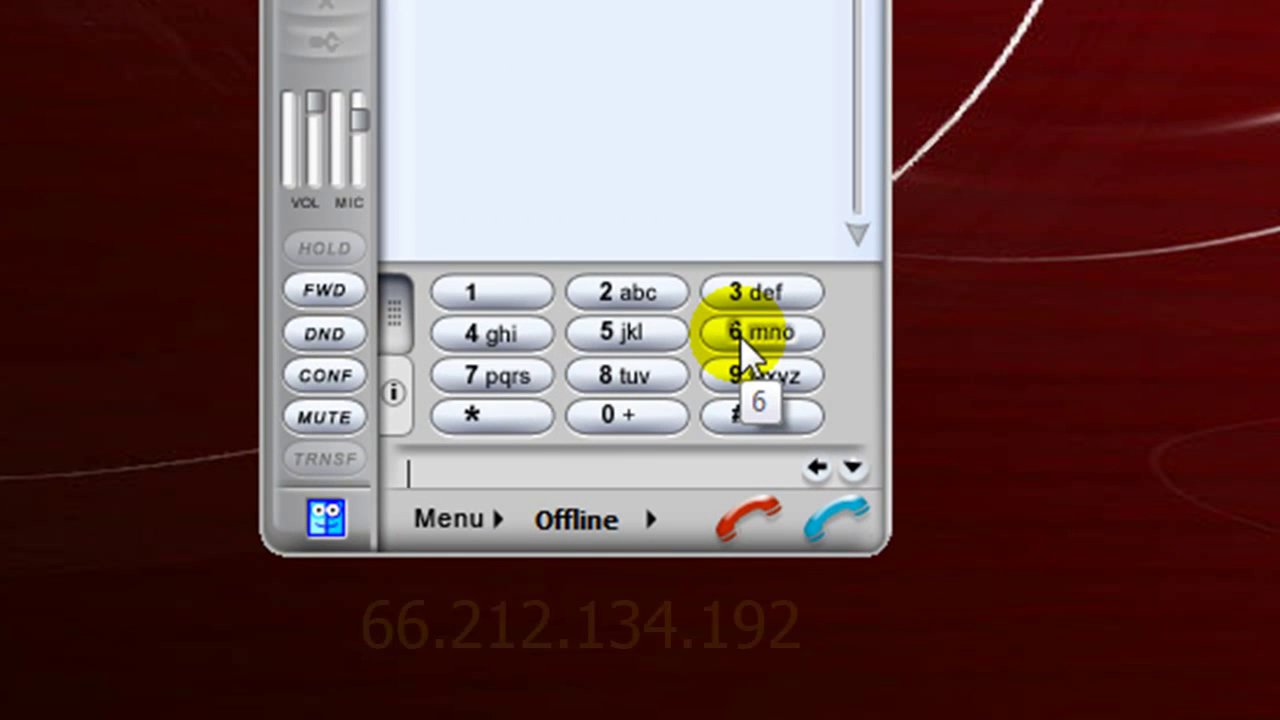
Dial 66.212.134.192, then hang up the test call
type("6")
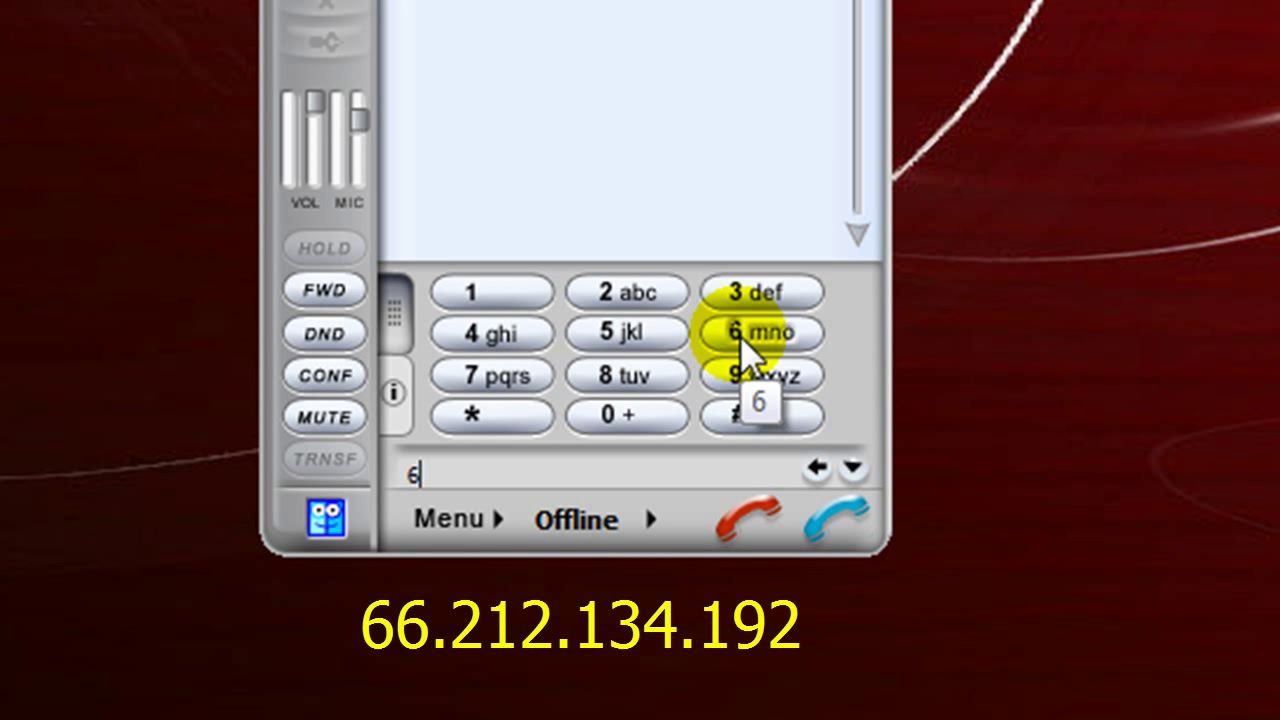
type("6.2")
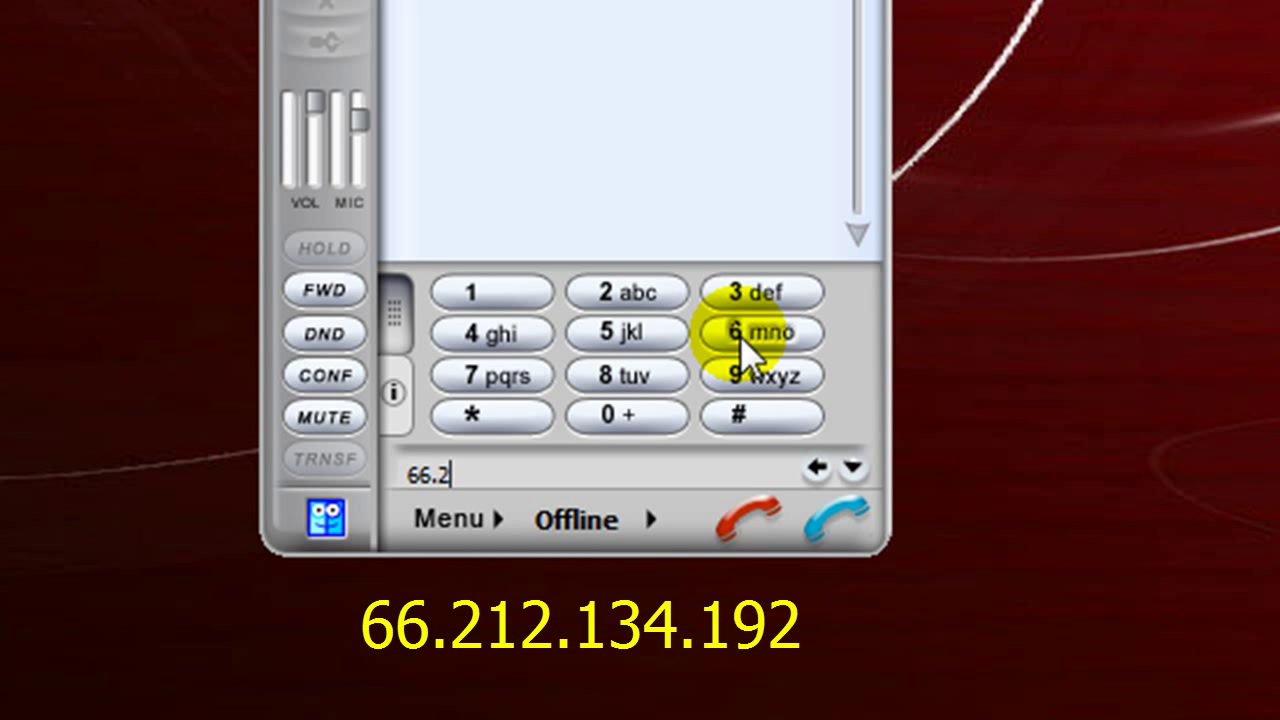
type("12.134.192")
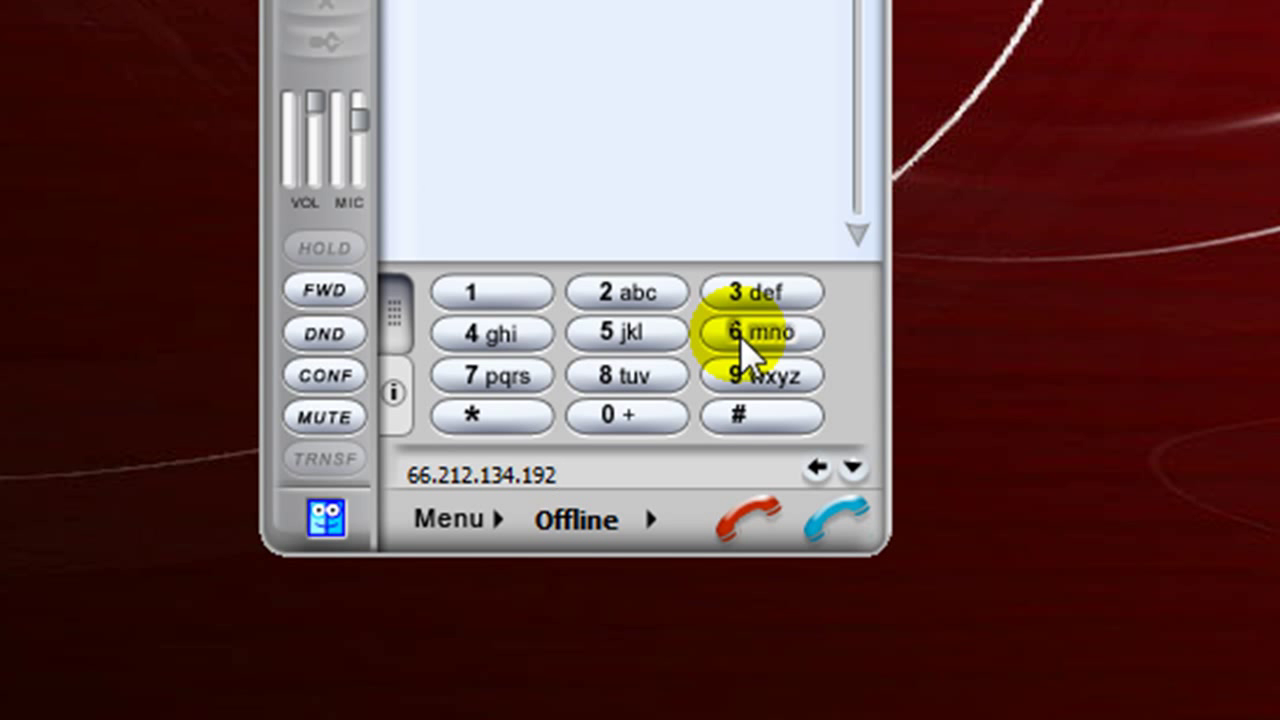
left_click(838, 530)
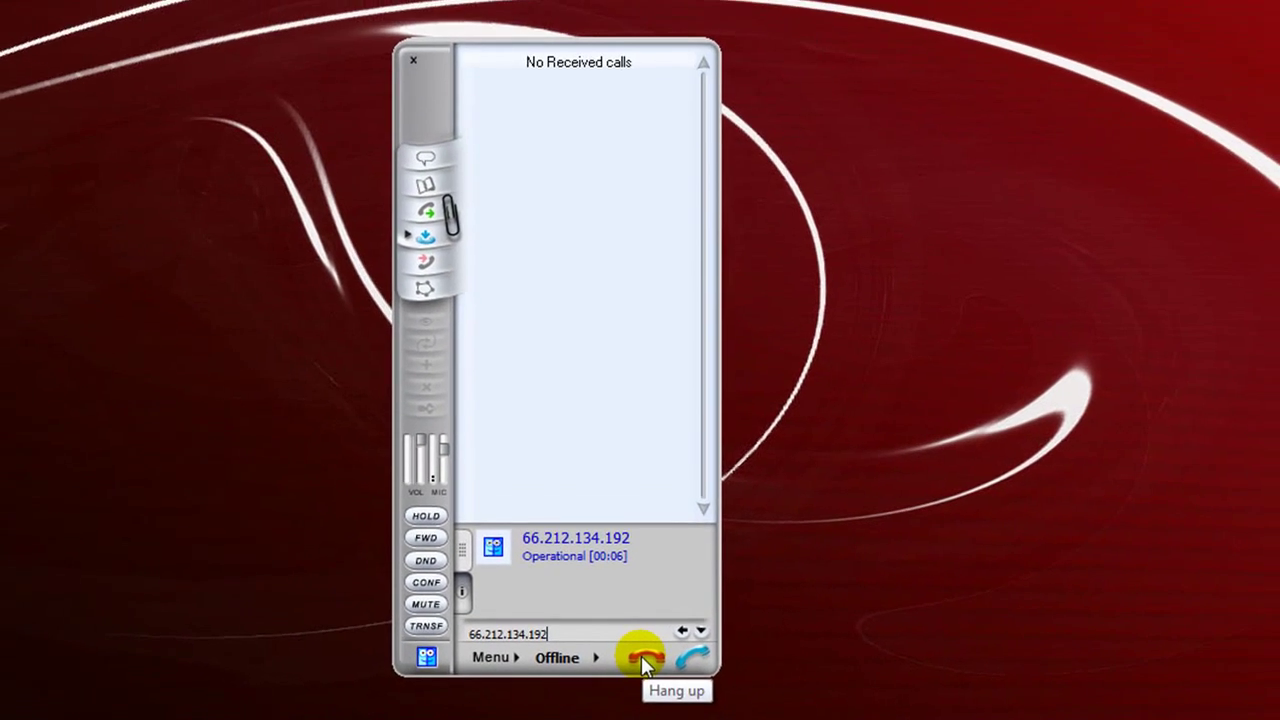
left_click(739, 516)
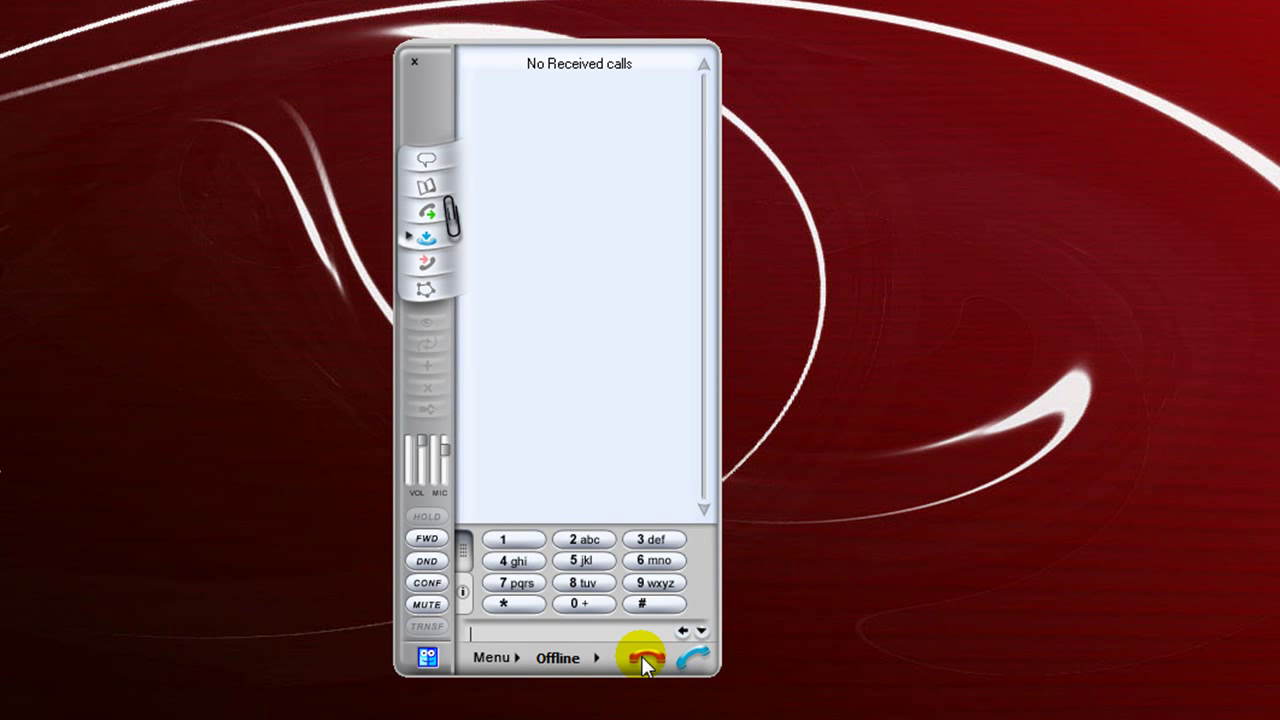